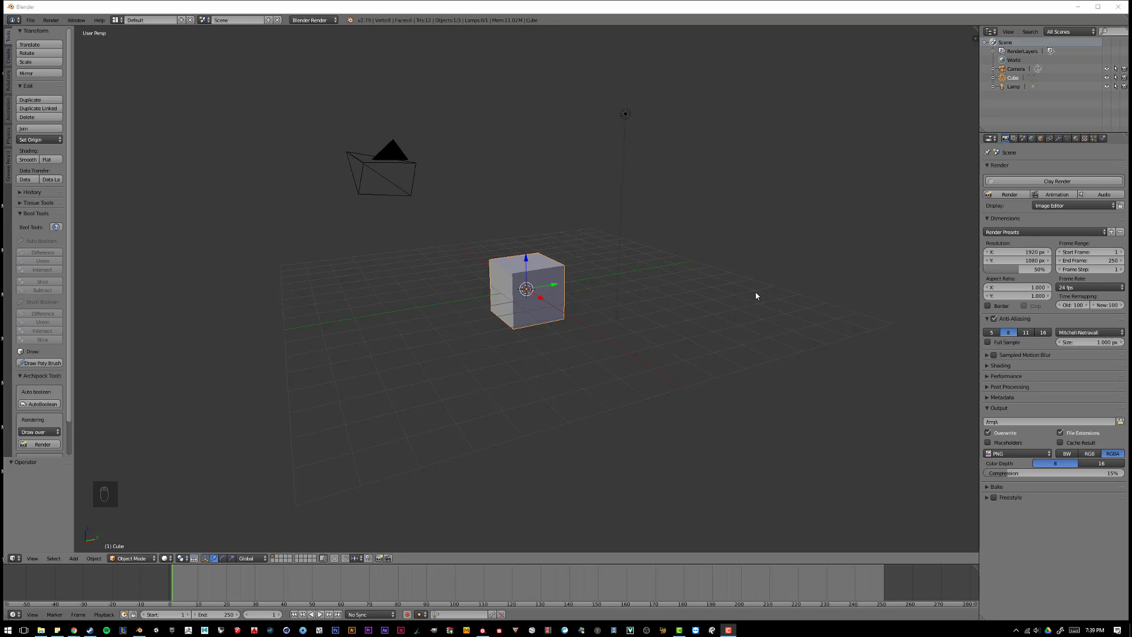
middle_drag(755, 292, 572, 227)
right_click(585, 199)
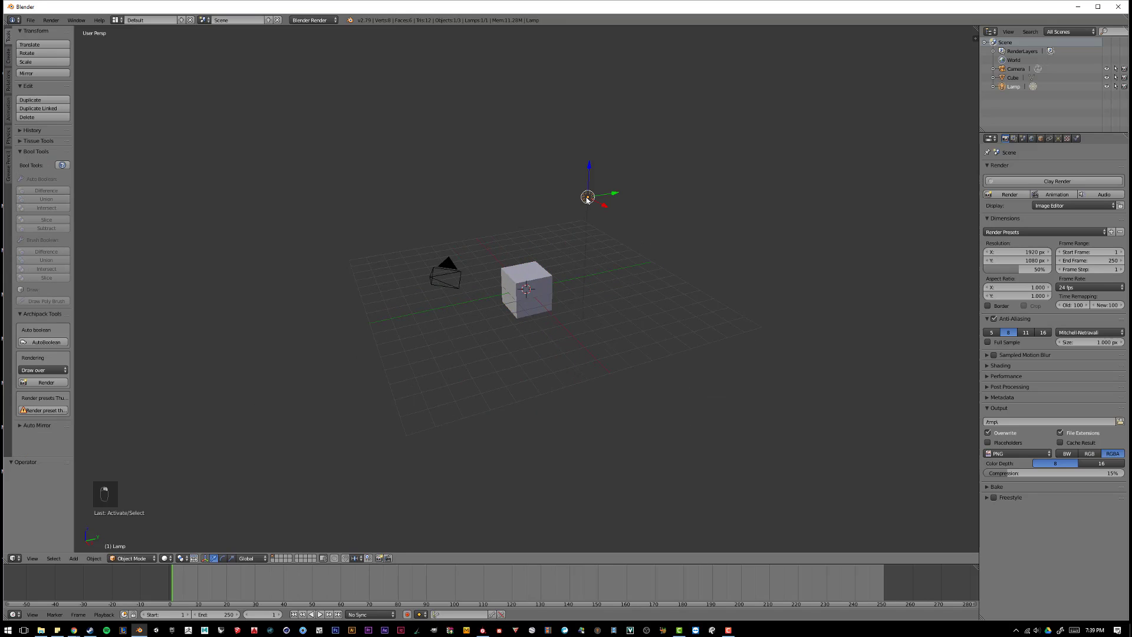
key(g)
right_click(642, 240)
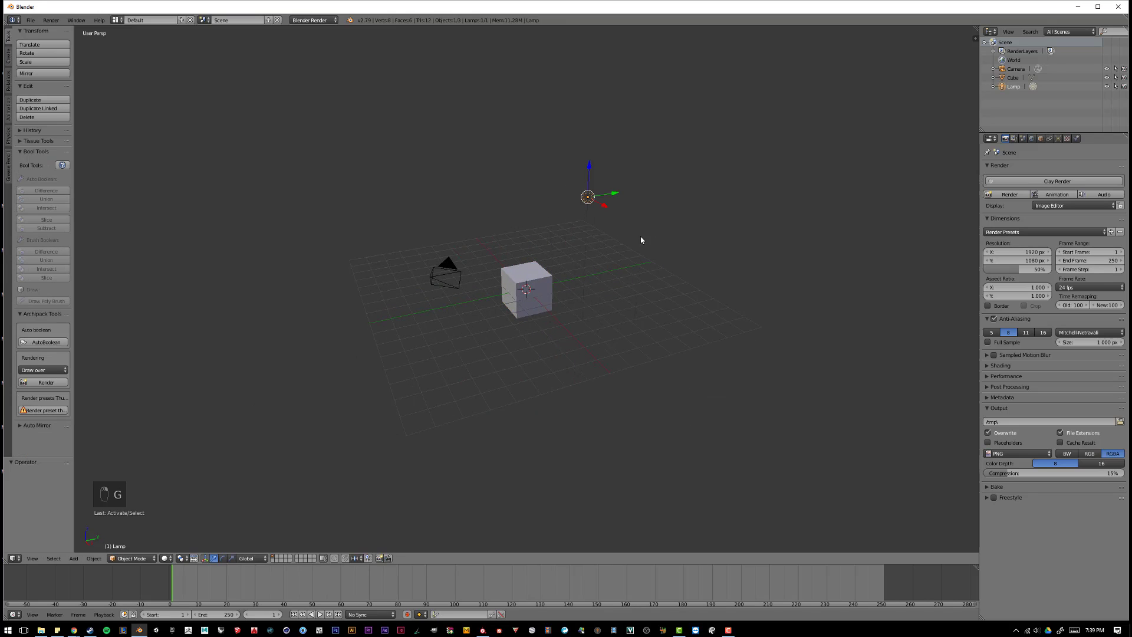
Inset the cube's top face by about 0.48 in Edit Mode with face selection
right_click(534, 274)
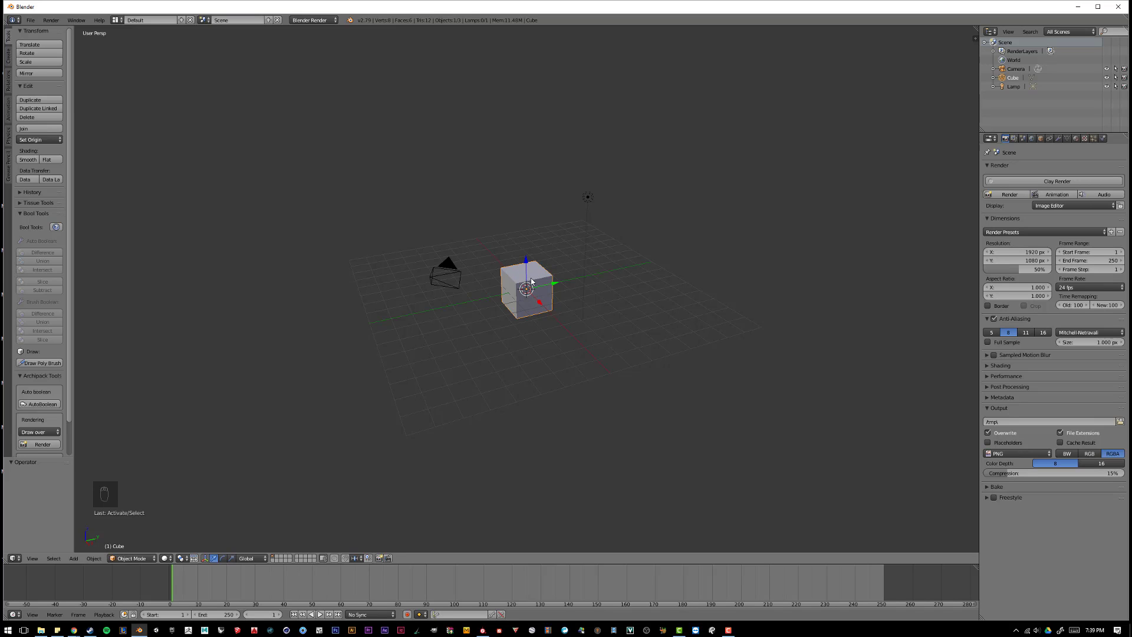
scroll(530, 282, up, 4)
key(Tab)
key(ctrl+Tab)
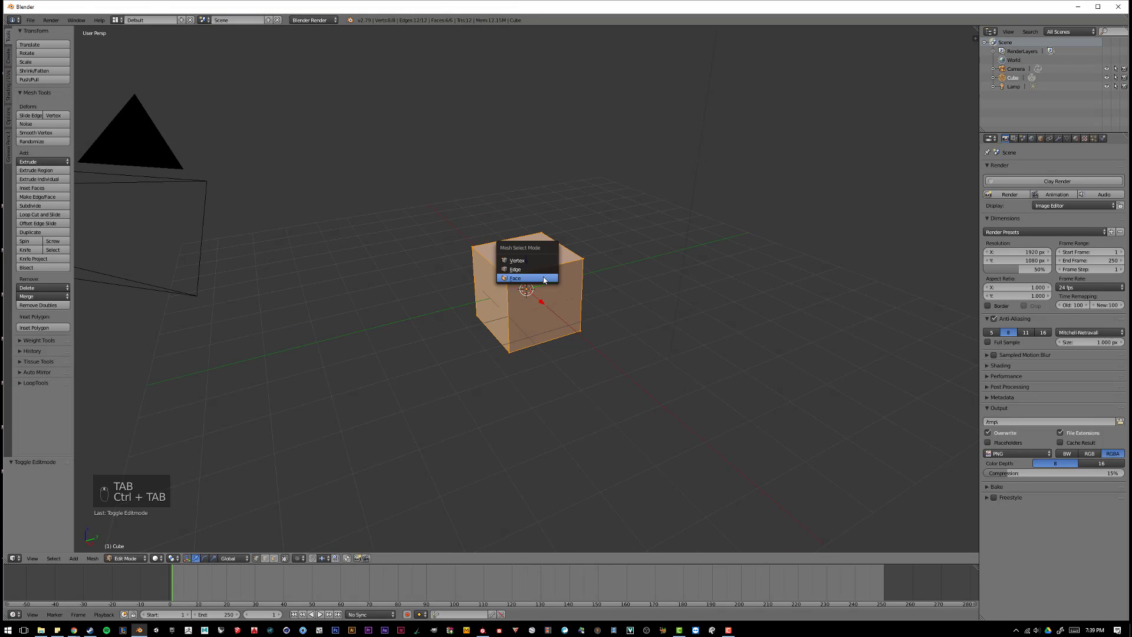
click(544, 278)
right_click(534, 251)
key(i)
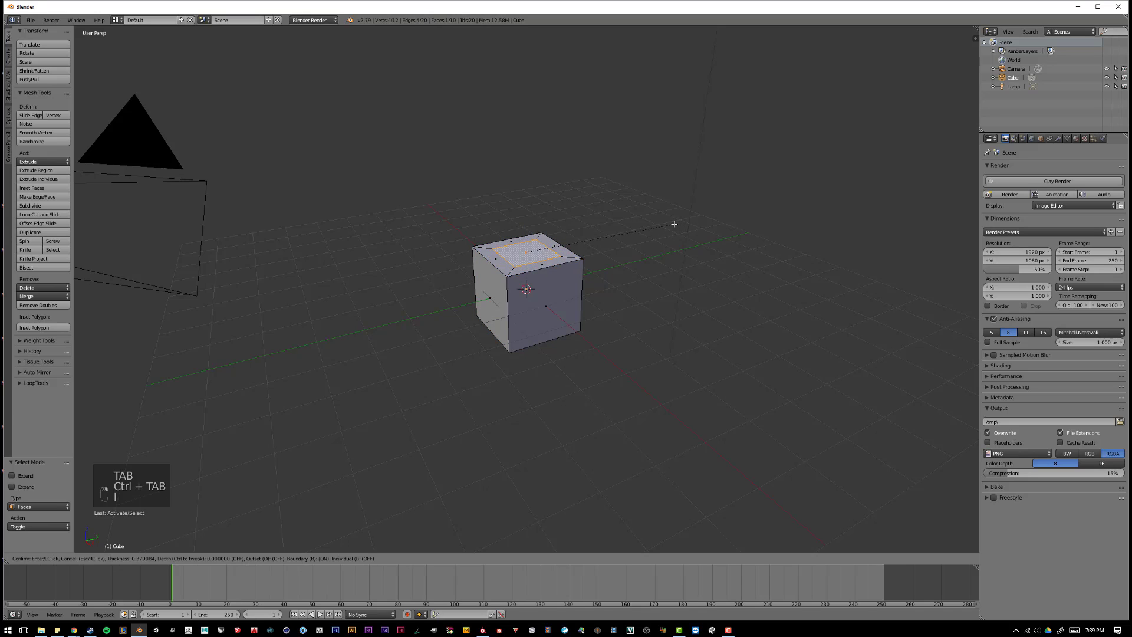
click(671, 225)
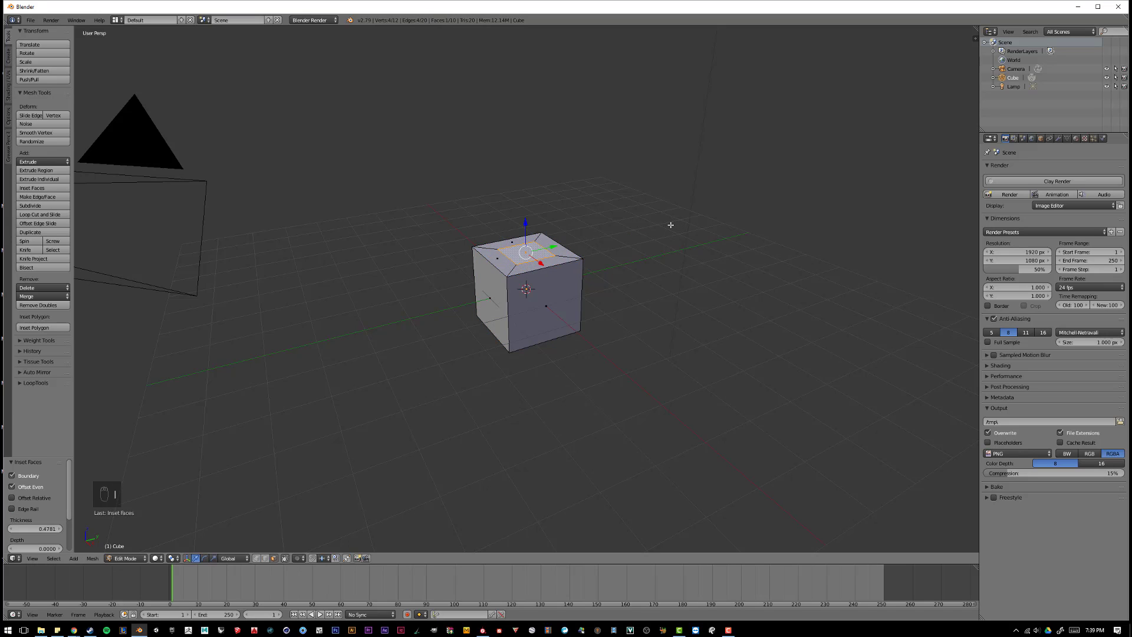
Extrude the inset top face upward by about 1.33 and return the cube to Object Mode
key(e)
click(677, 171)
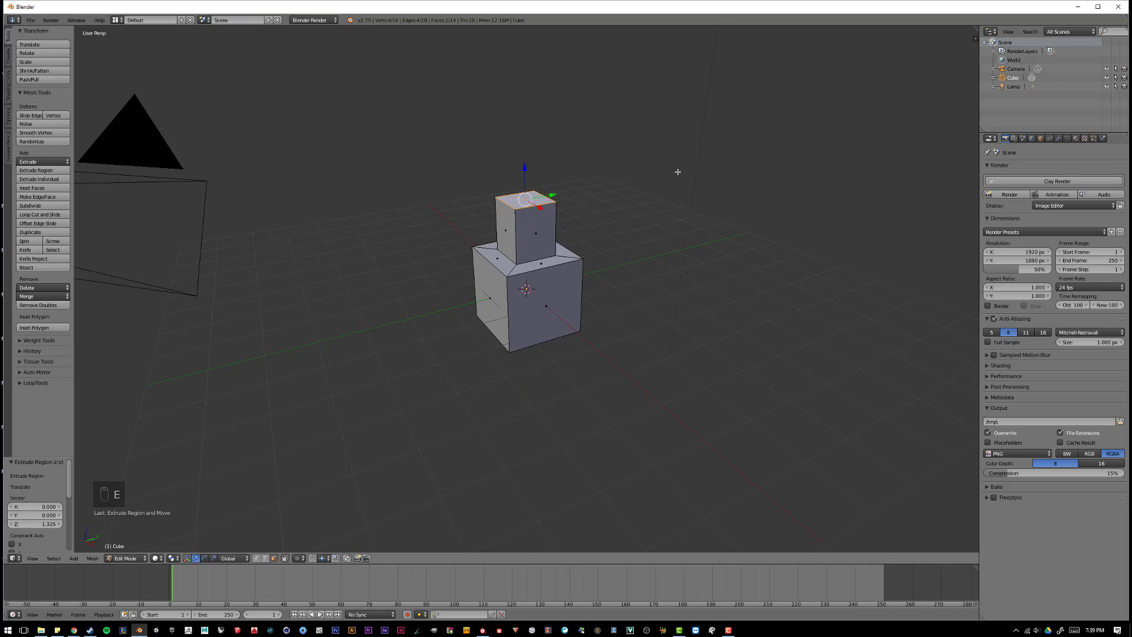
key(Tab)
scroll(660, 180, down, 4)
middle_drag(644, 189, 647, 226)
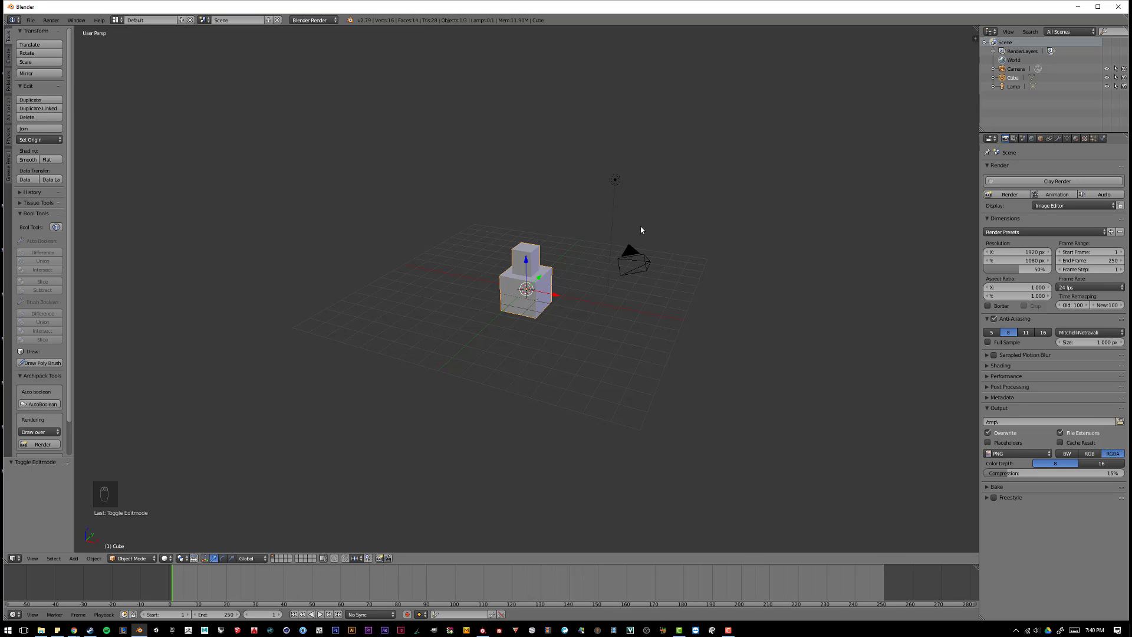
Undo the inset and extrusion made on the cube
scroll(642, 229, up, 3)
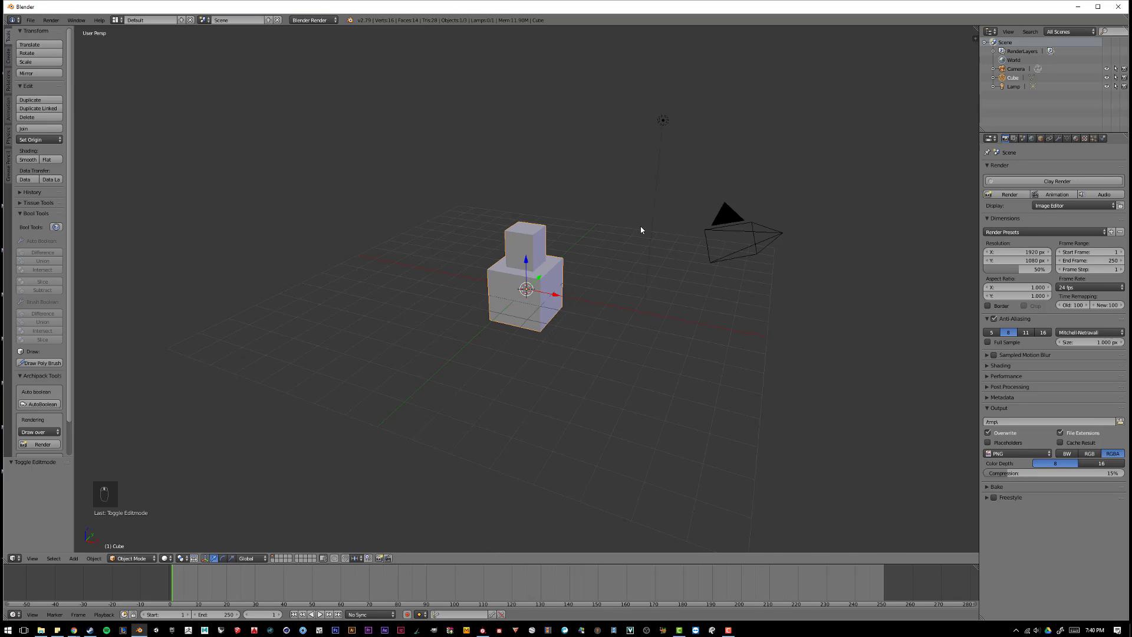
middle_drag(642, 232, 570, 247)
key(ctrl+z)
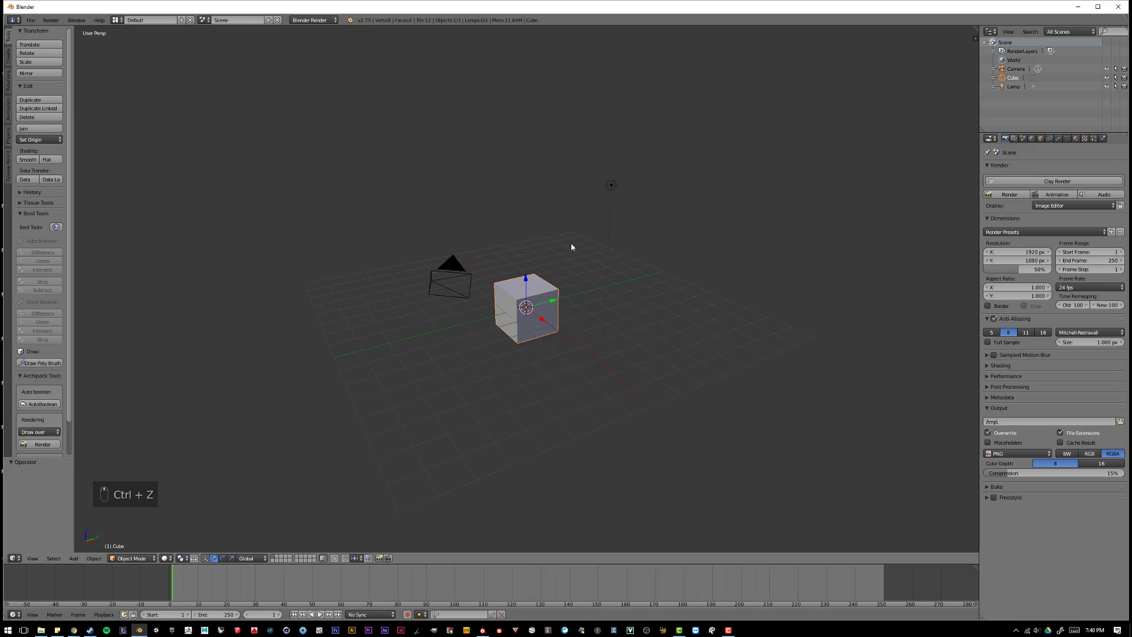
middle_drag(539, 296, 541, 282)
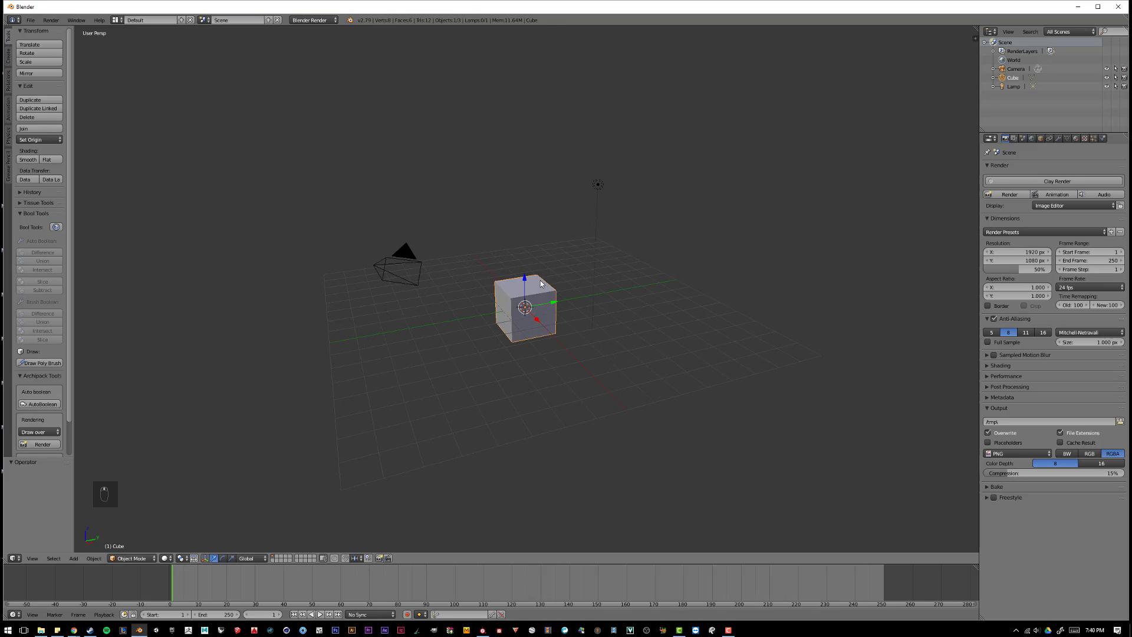
Select the lamp, the camera and the cube in turn to point out the default scene objects
right_click(596, 188)
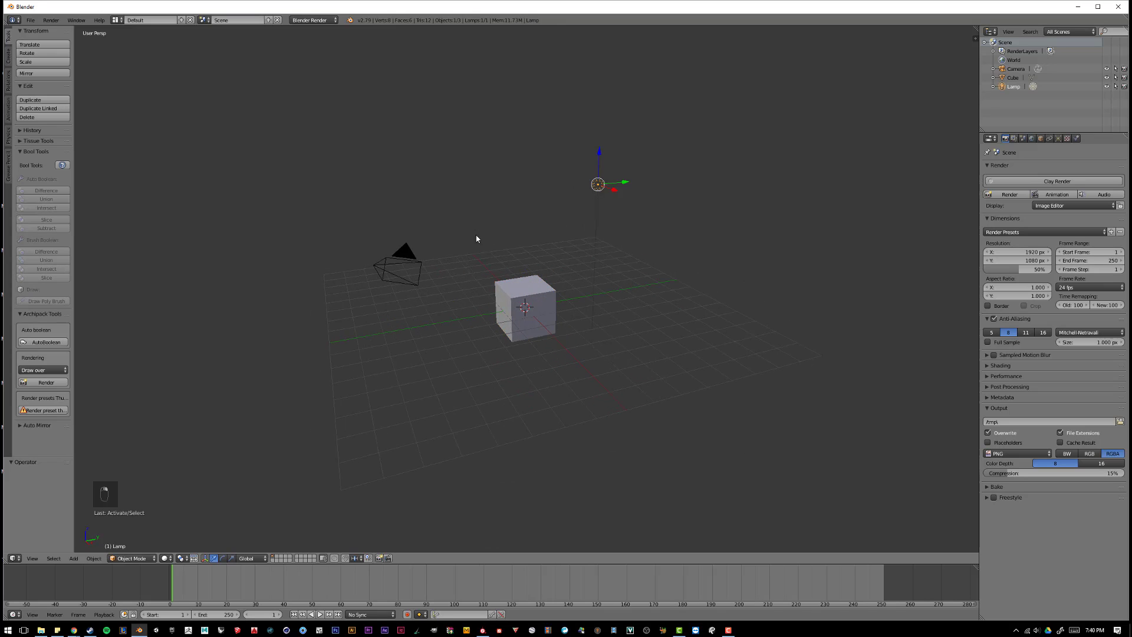
right_click(406, 255)
right_click(511, 292)
middle_drag(512, 292, 548, 297)
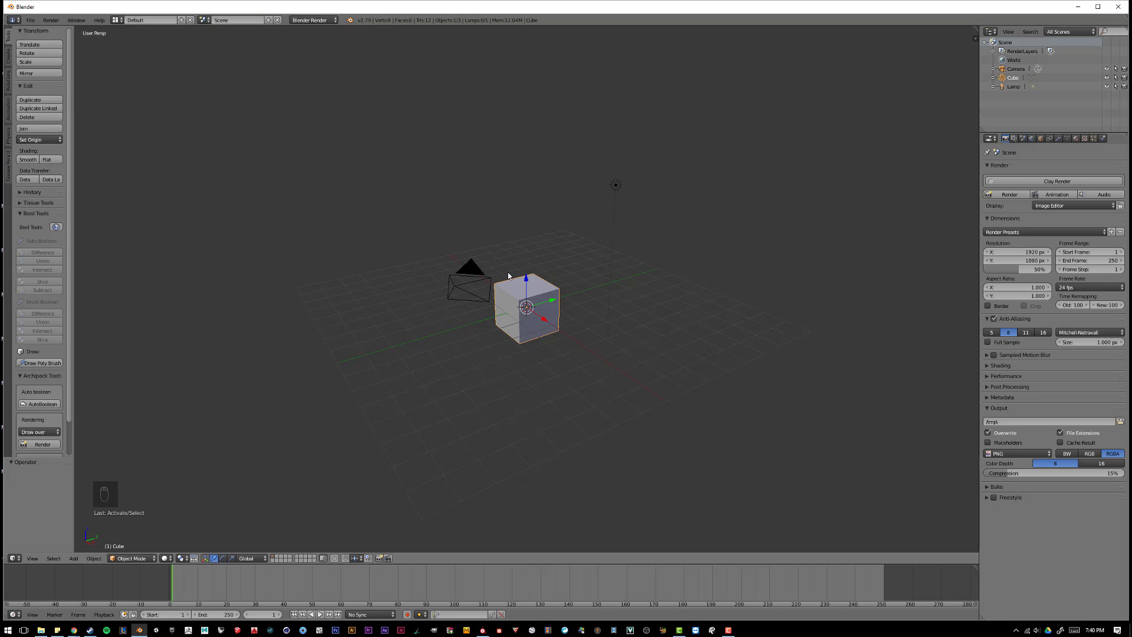
middle_drag(556, 296, 572, 299)
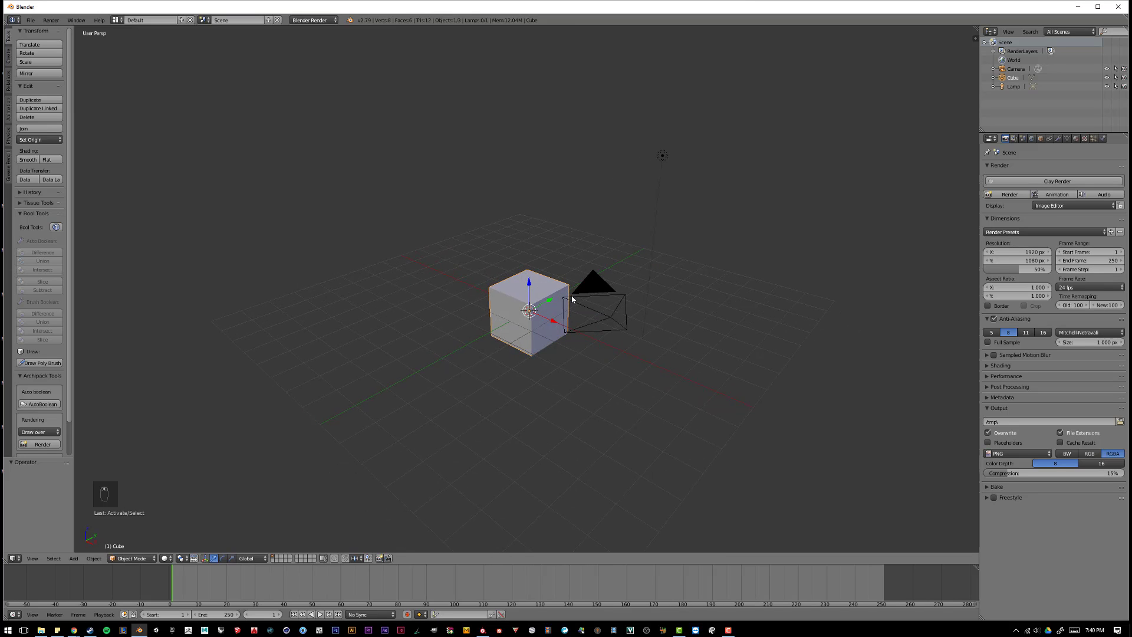
middle_drag(607, 288, 565, 293)
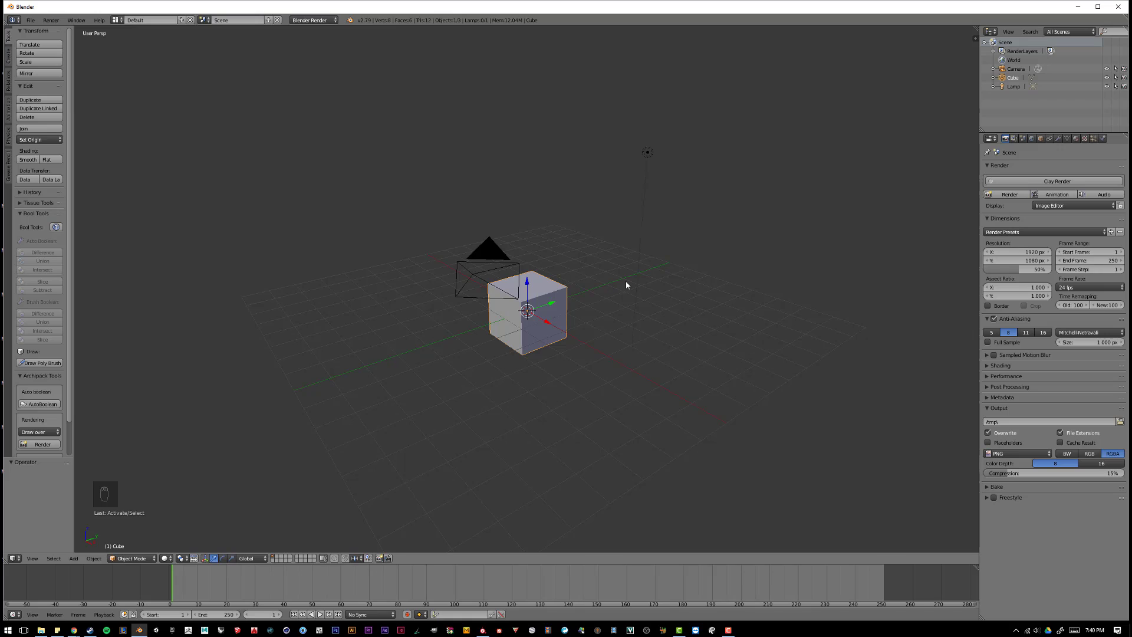
Switch the scene's render engine to Cycles Render
click(324, 21)
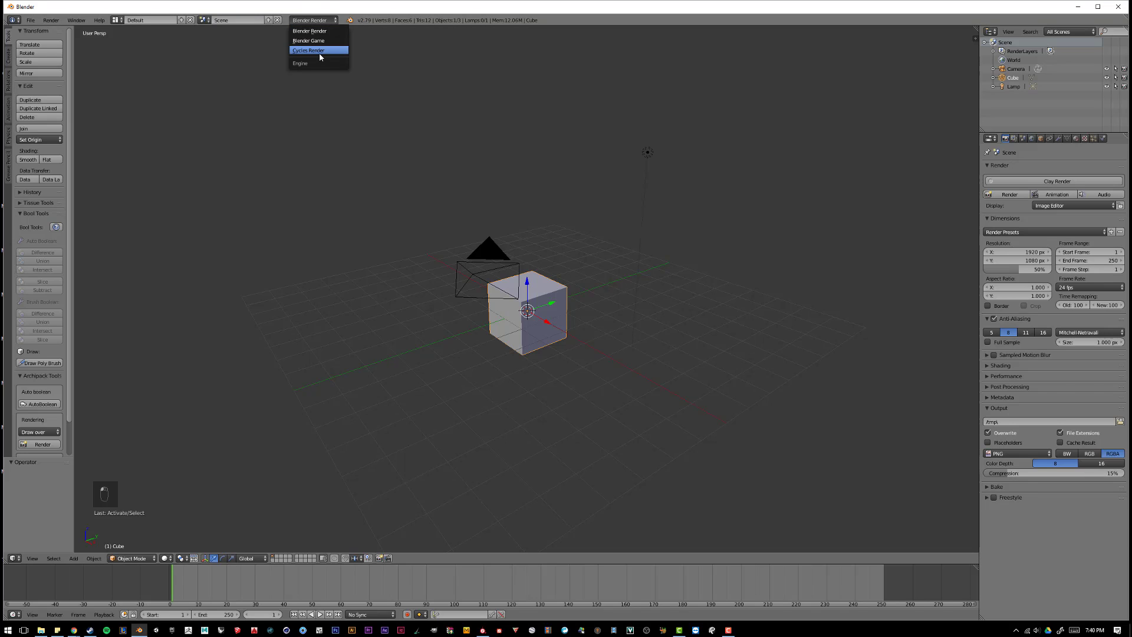
click(319, 51)
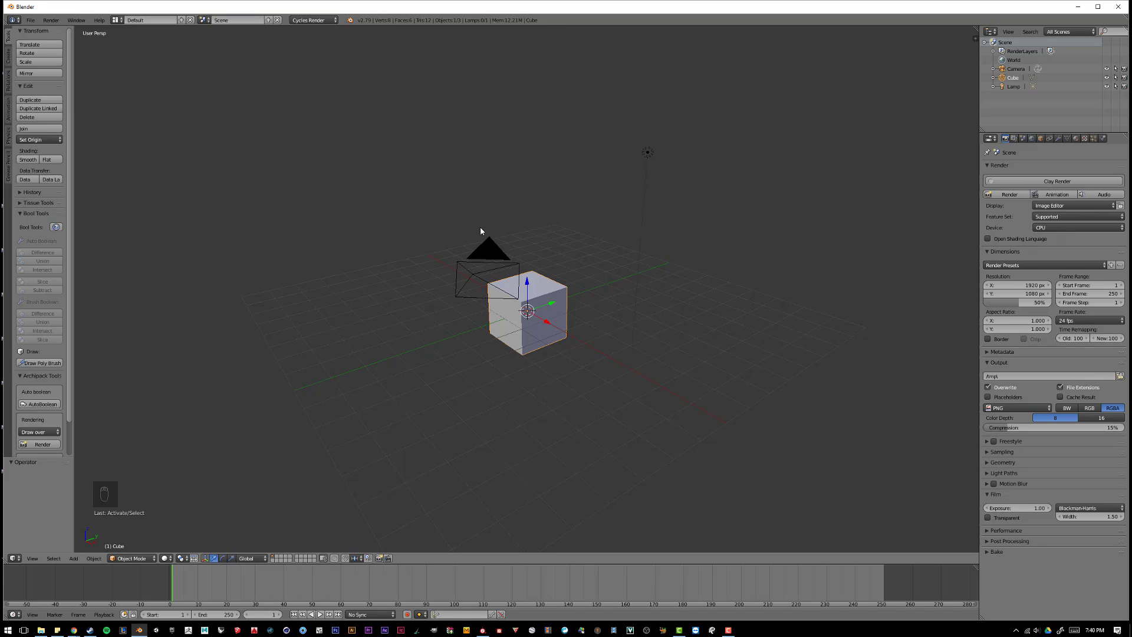
mouse_move(480, 230)
middle_down()
mouse_move(469, 230)
mouse_move(486, 232)
middle_up()
click(313, 20)
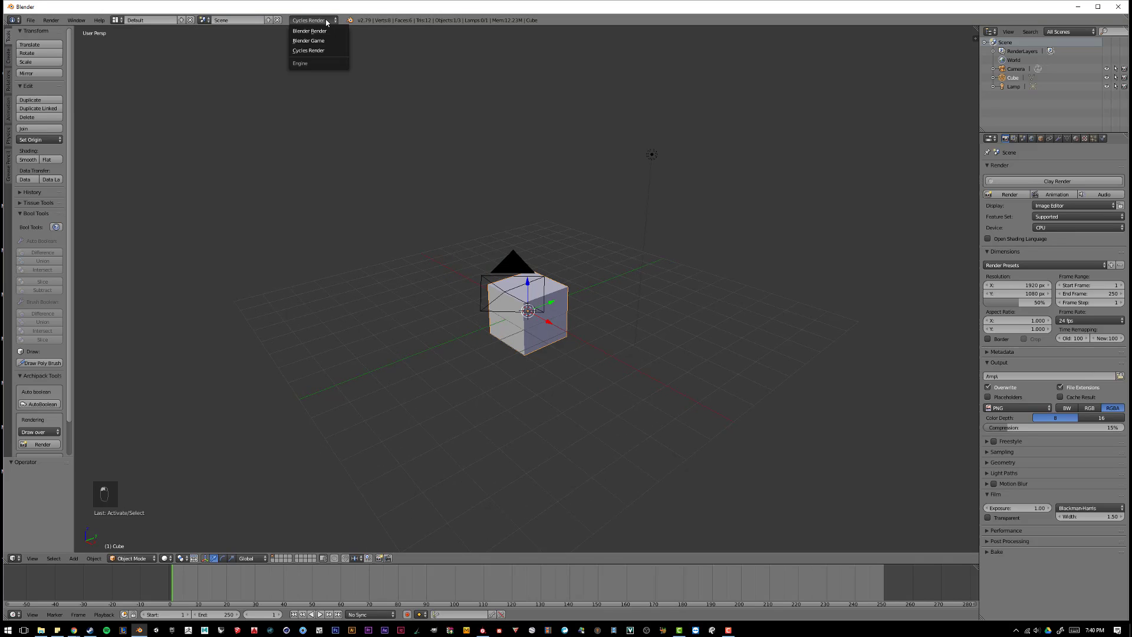
click(320, 49)
middle_drag(361, 132, 377, 136)
middle_drag(445, 160, 461, 162)
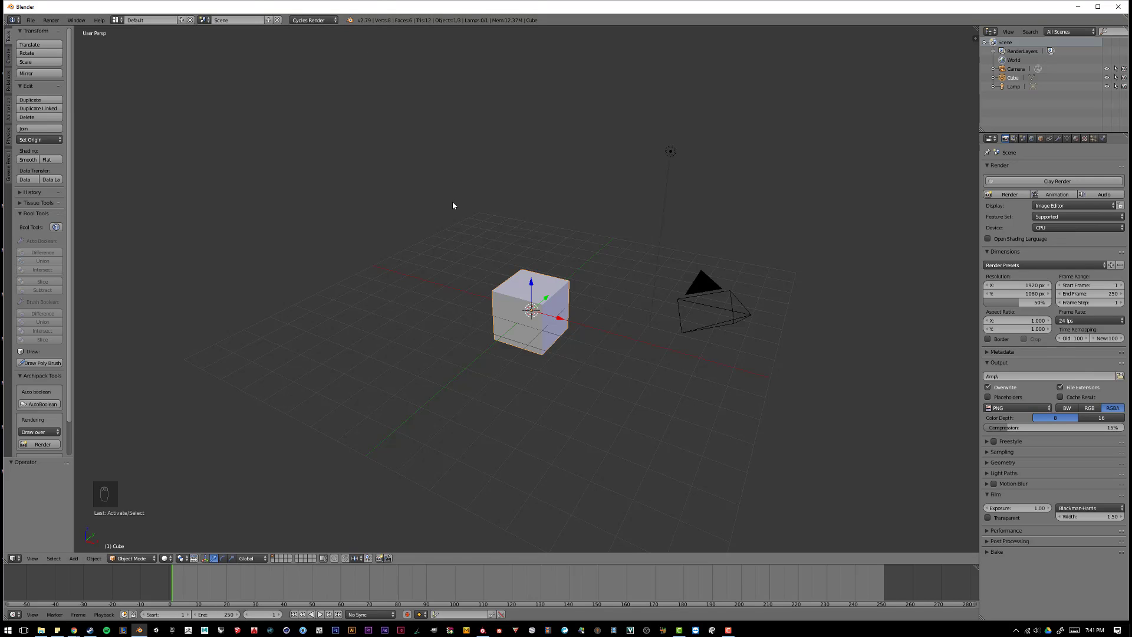
middle_drag(453, 205, 659, 232)
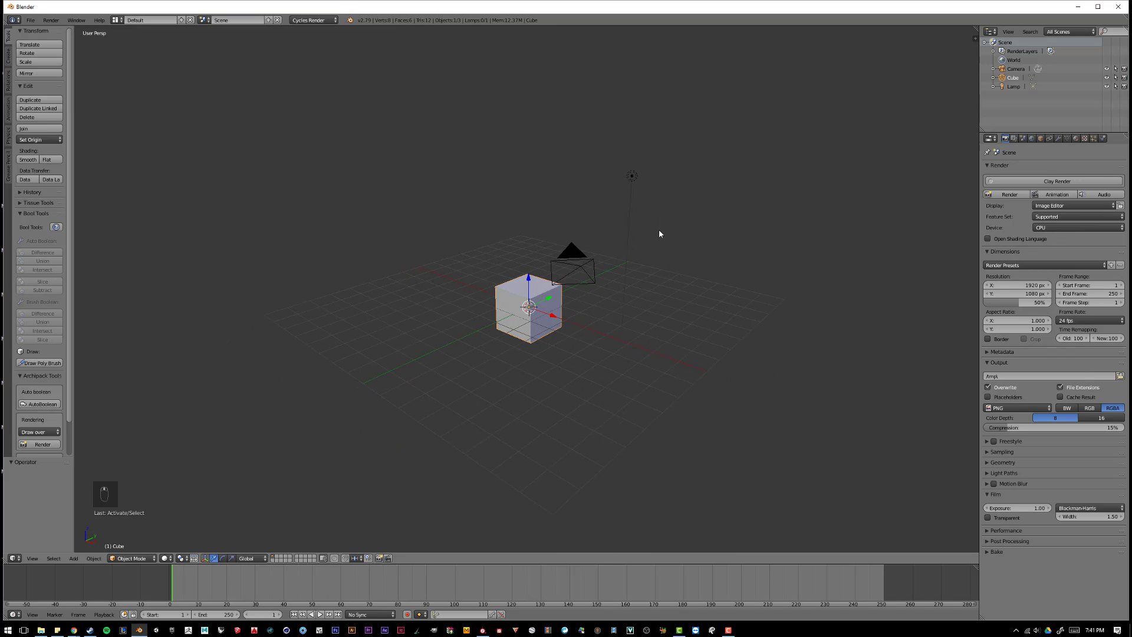
click(317, 19)
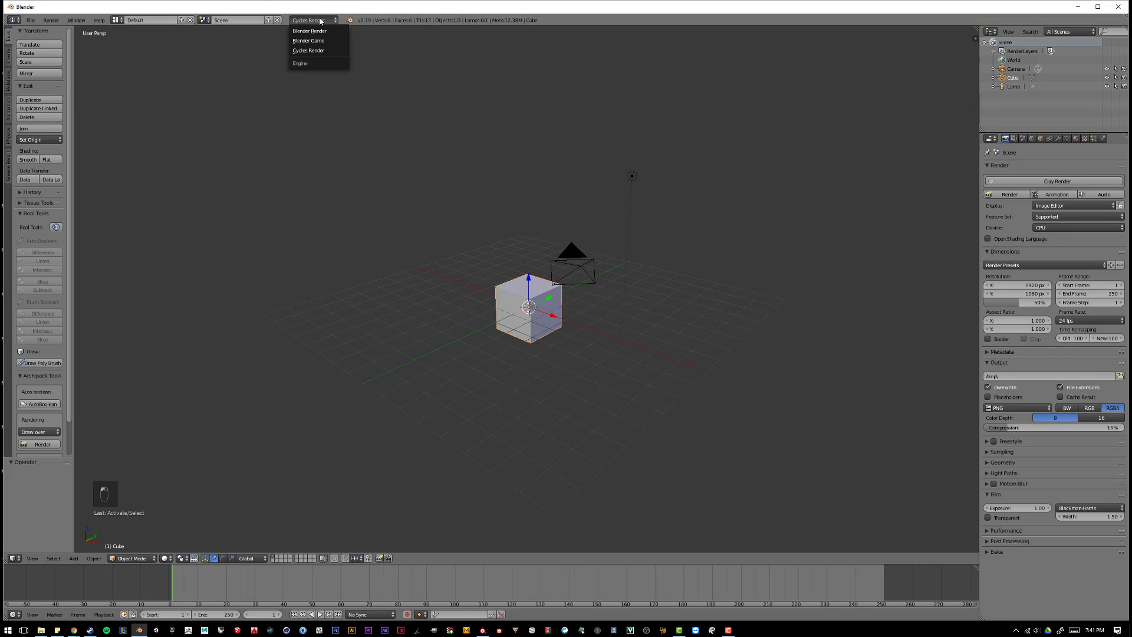
click(323, 50)
middle_drag(328, 88, 345, 93)
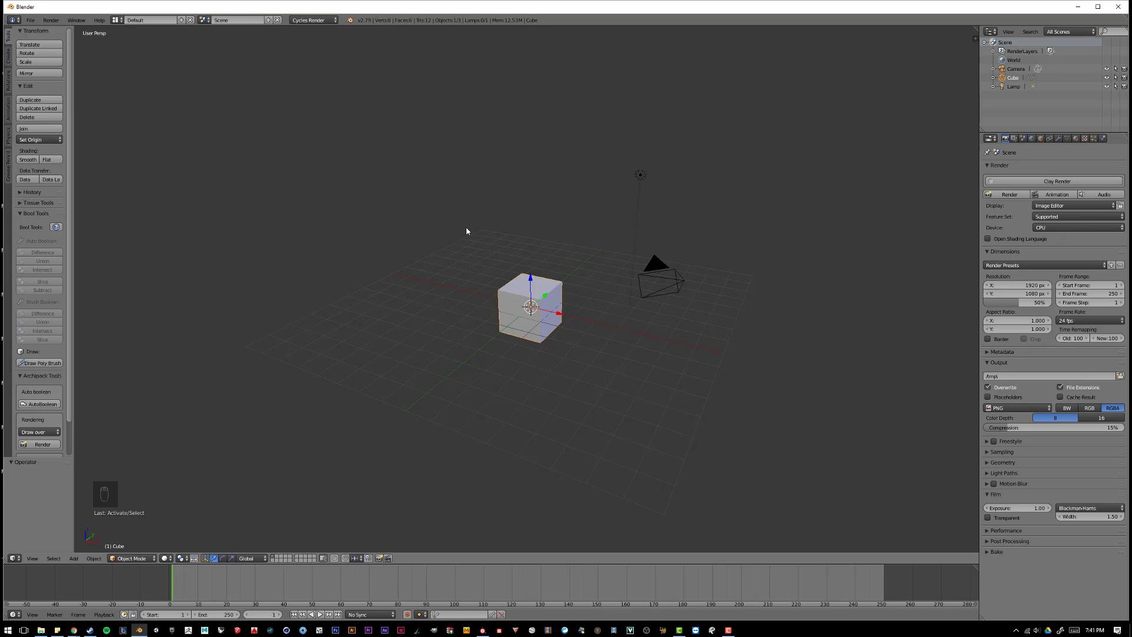
Preview the cube in rendered shading, examine its lighting up close, and return to solid shading
middle_drag(466, 230, 514, 231)
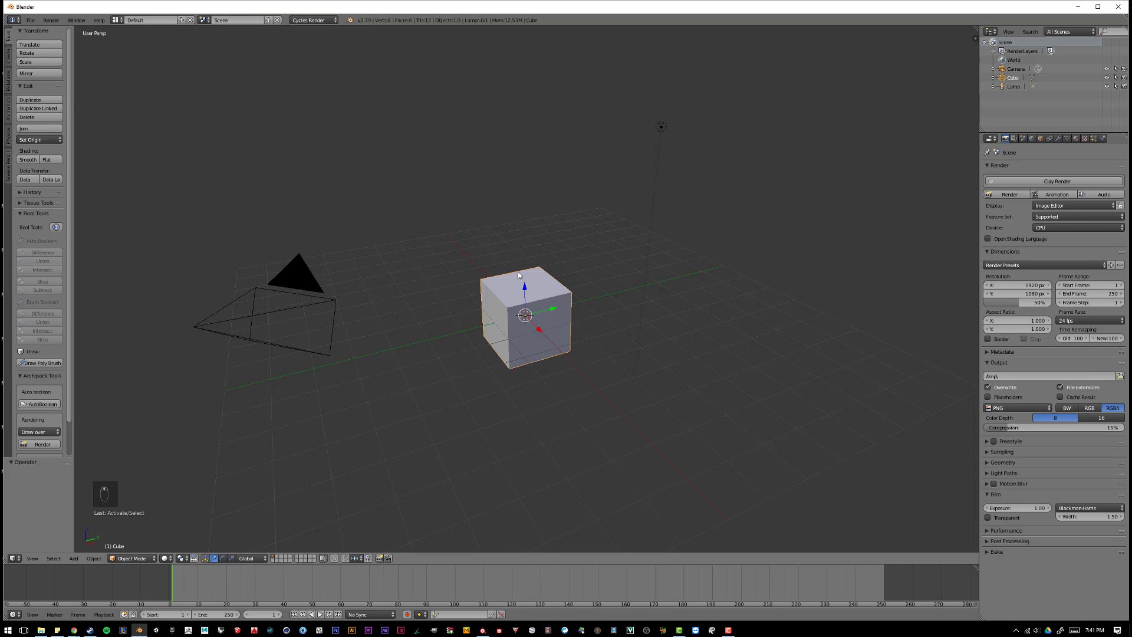
key(shift+z)
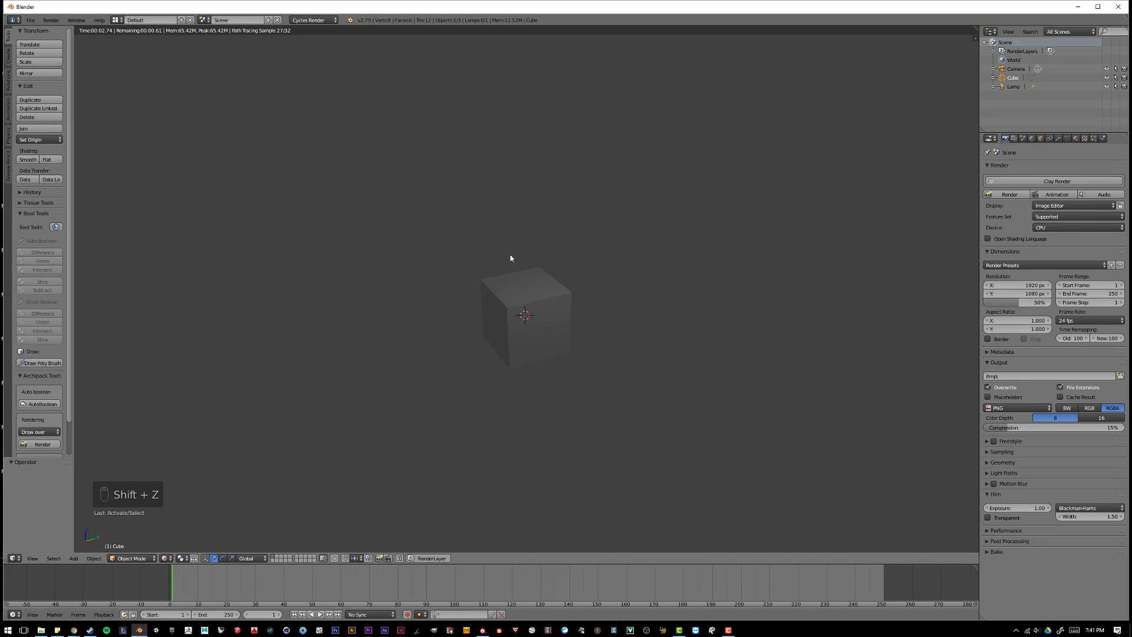
middle_drag(528, 252, 535, 247)
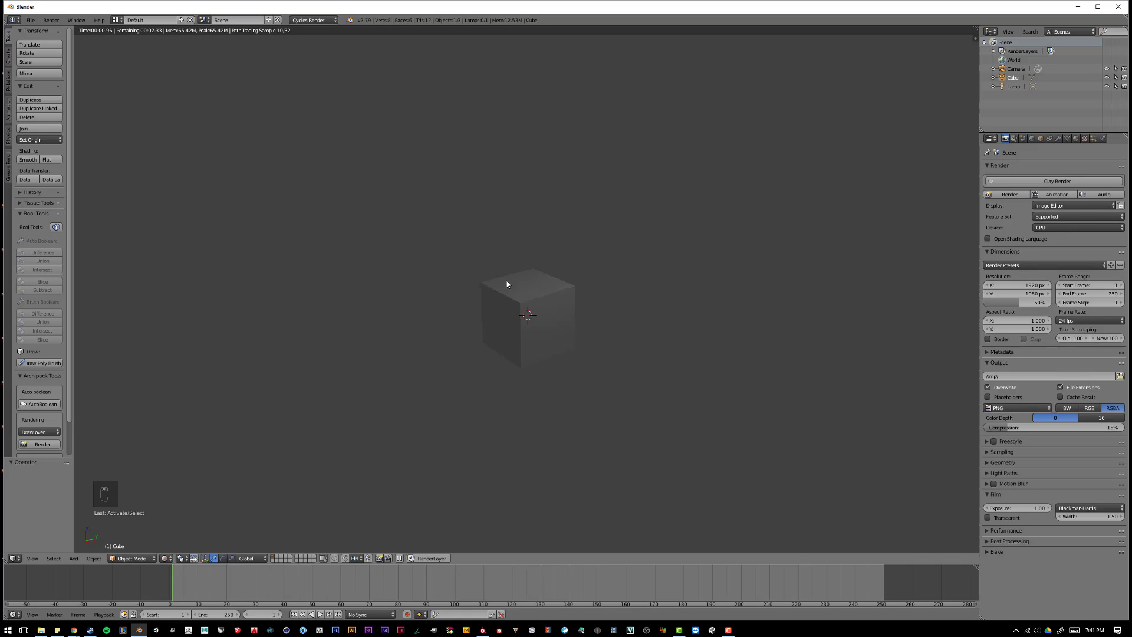
scroll(506, 284, up, 1)
scroll(507, 284, down, 1)
scroll(506, 287, up, 1)
scroll(526, 288, up, 4)
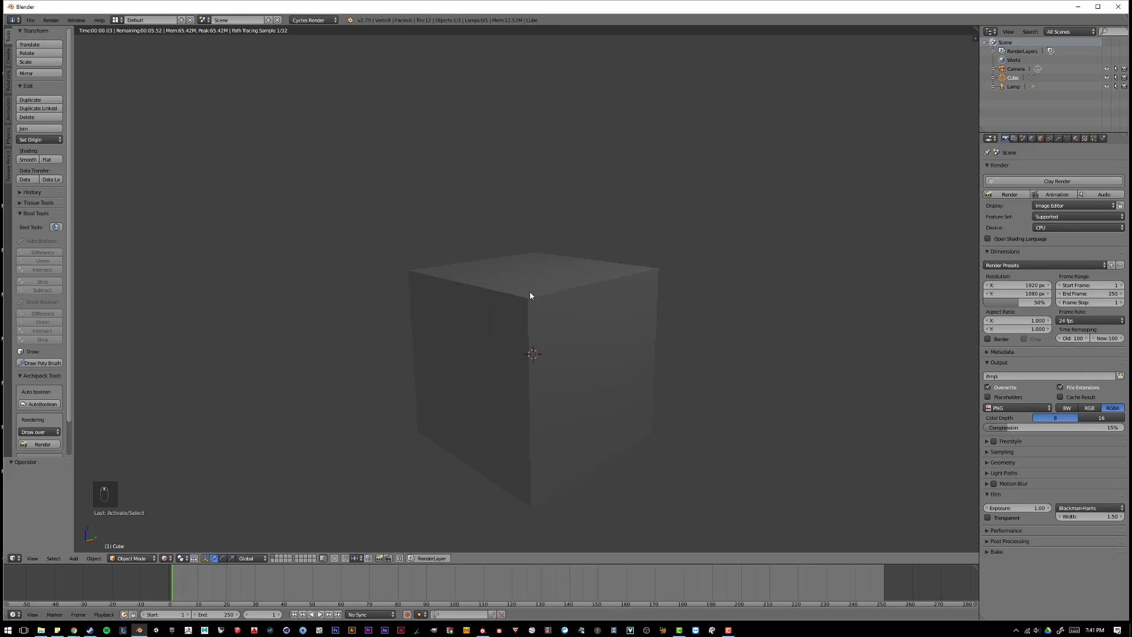
middle_drag(530, 295, 497, 300)
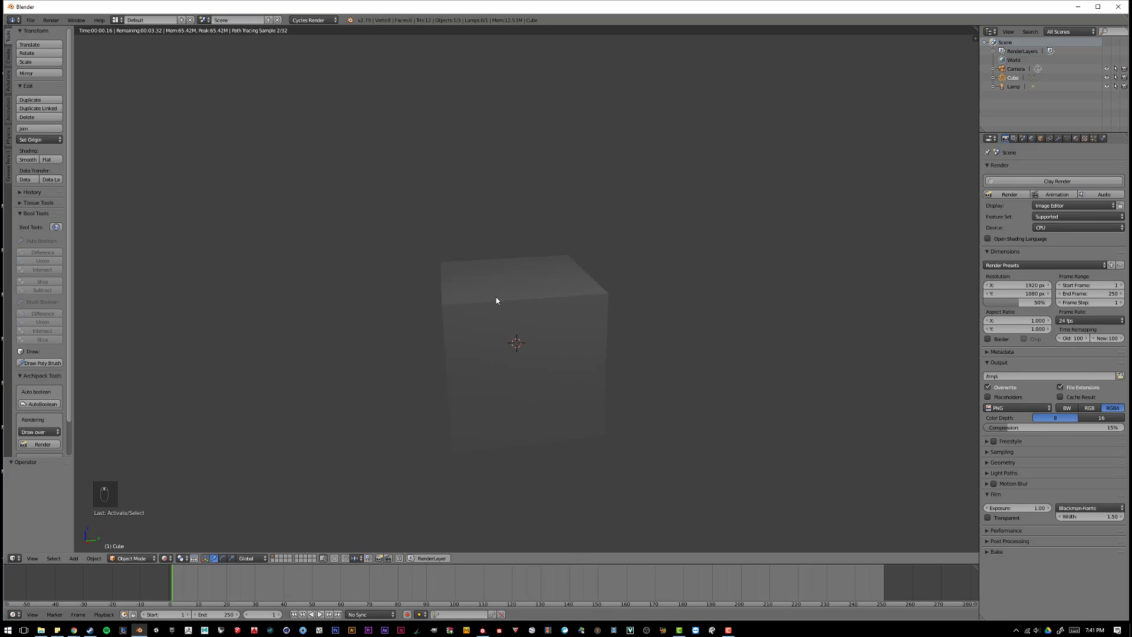
mouse_move(558, 282)
middle_down()
mouse_move(523, 291)
mouse_move(528, 303)
mouse_move(565, 301)
middle_up()
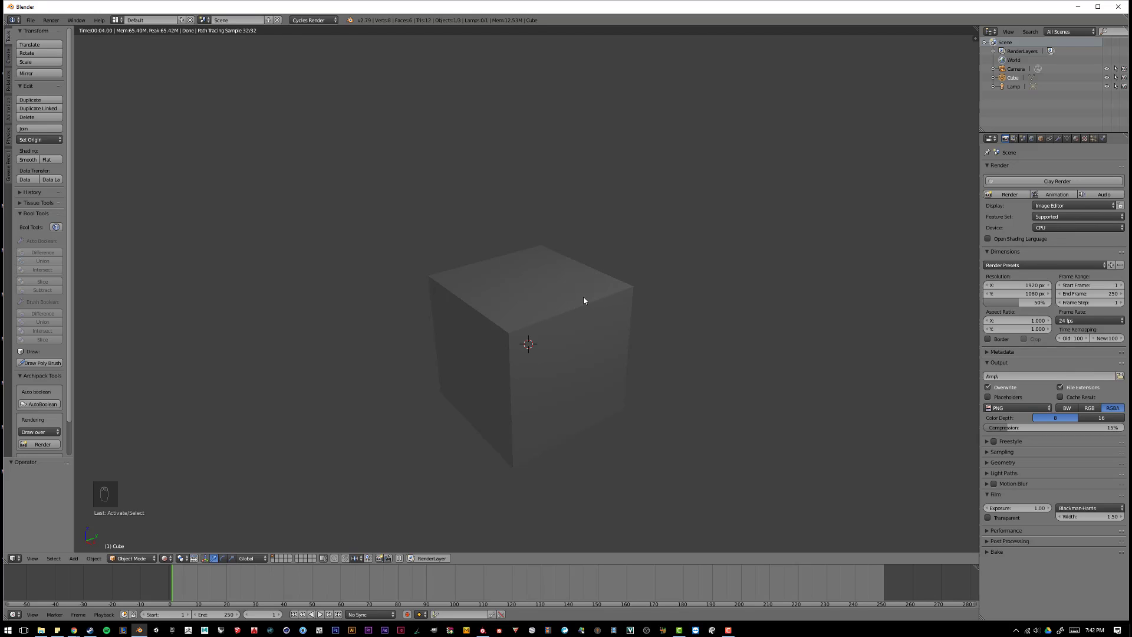
key(shift+z)
Move the lamp from above the scene down close to the cube
scroll(572, 277, down, 5)
middle_drag(572, 280, 591, 189)
right_click(603, 153)
key(g)
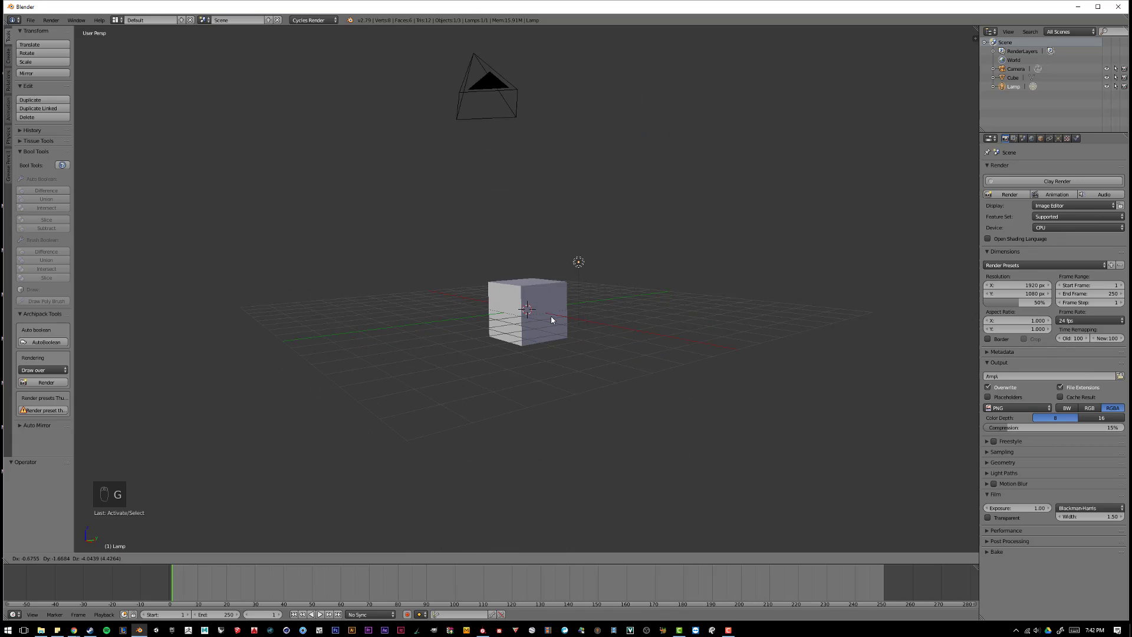
click(544, 331)
Move the lamp about -1.745 along the X axis, closer to the cube
middle_drag(544, 332, 554, 302)
key(g)
key(x)
click(554, 301)
Show the viewport in rendered shading to check the repositioned lamp's light on the cube
scroll(554, 302, up, 6)
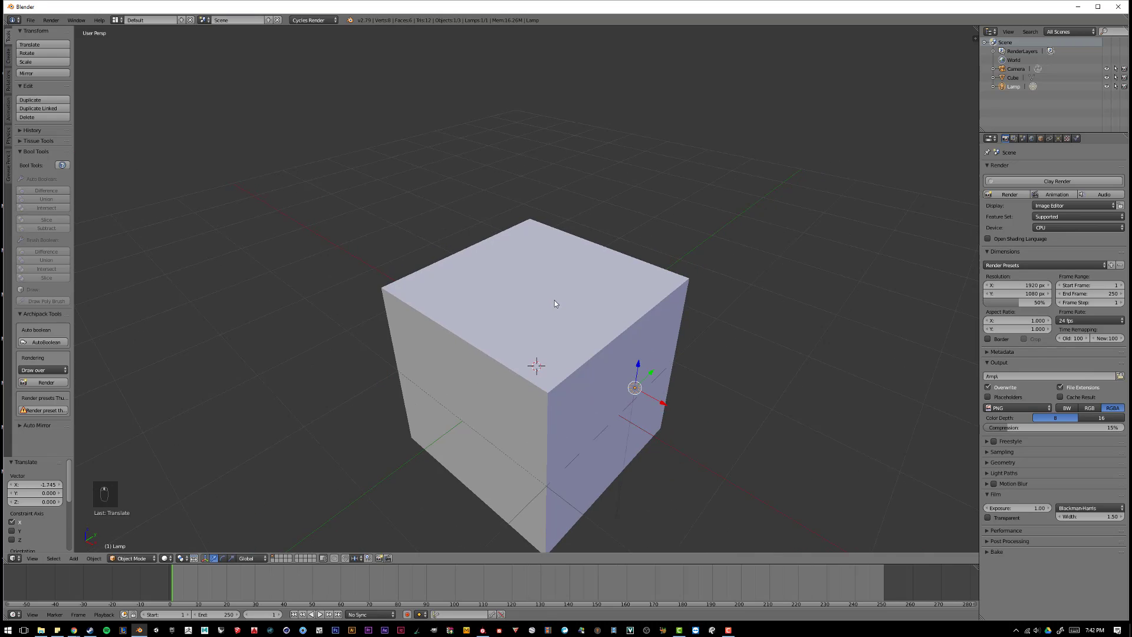
key(shift+z)
scroll(549, 291, down, 2)
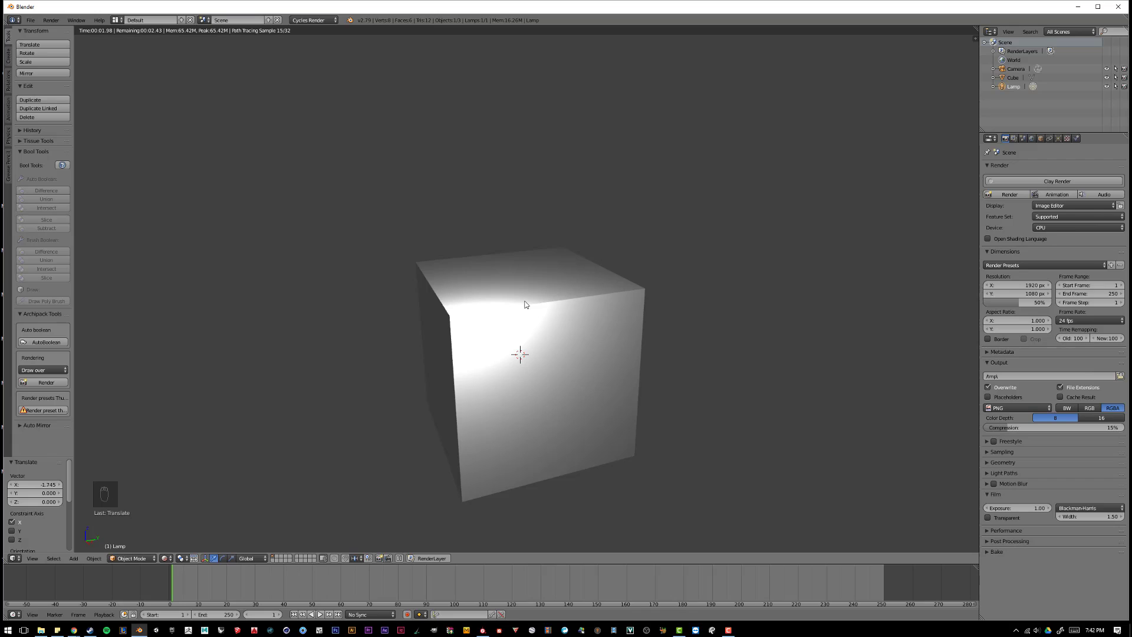
key(alt+z)
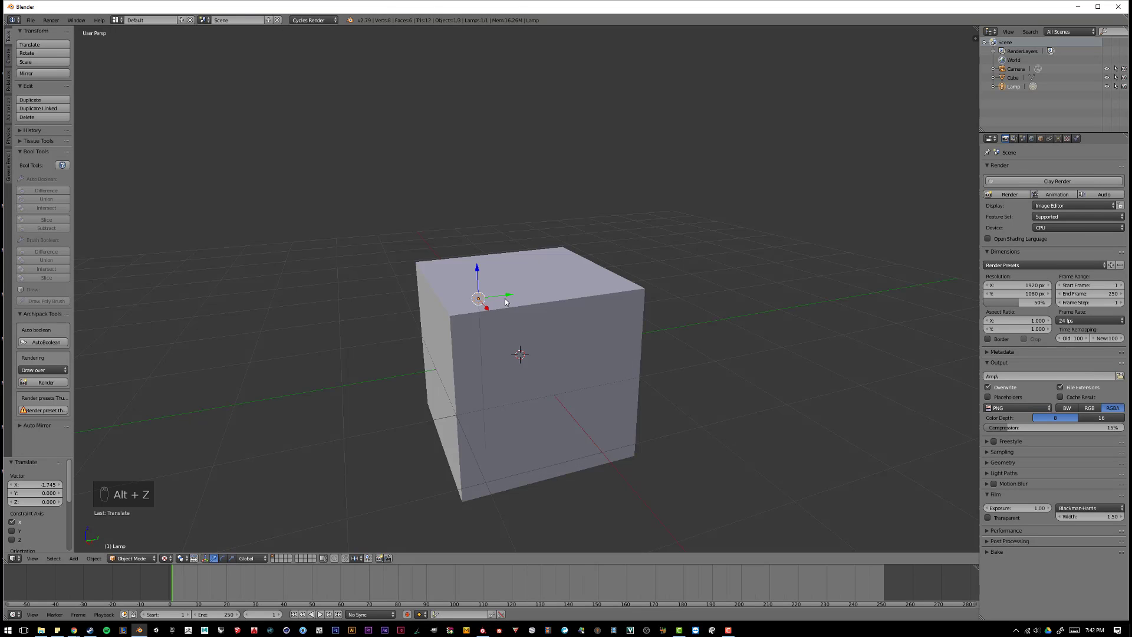
key(shift+z)
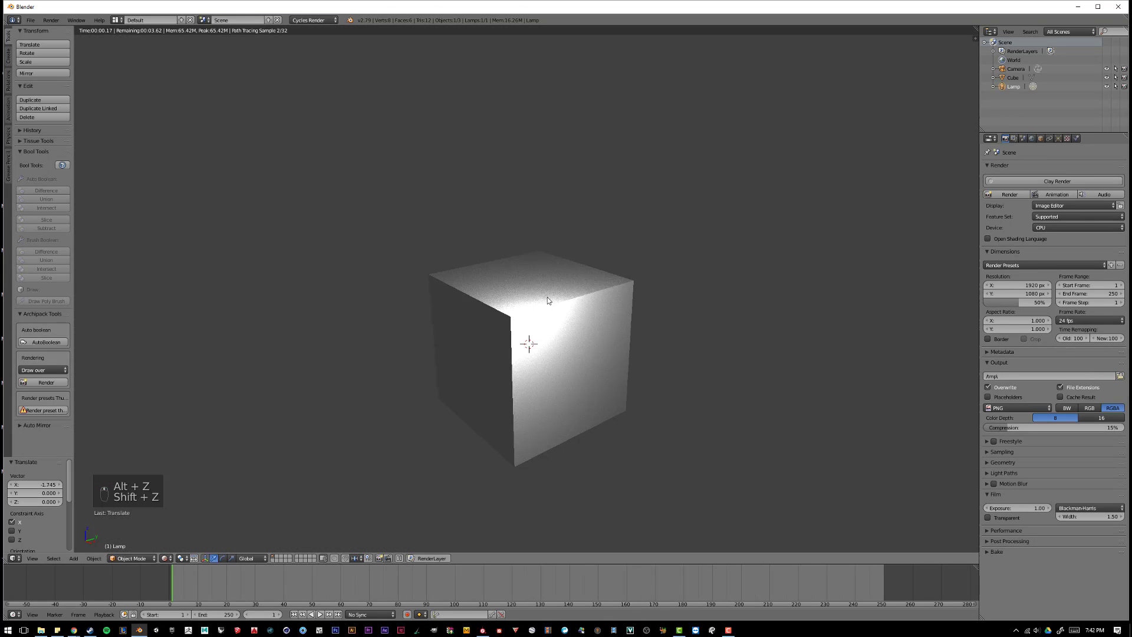
Move the lamp freely by about -0.131 on X and 0.329 on Y, raising it above the cube
key(g)
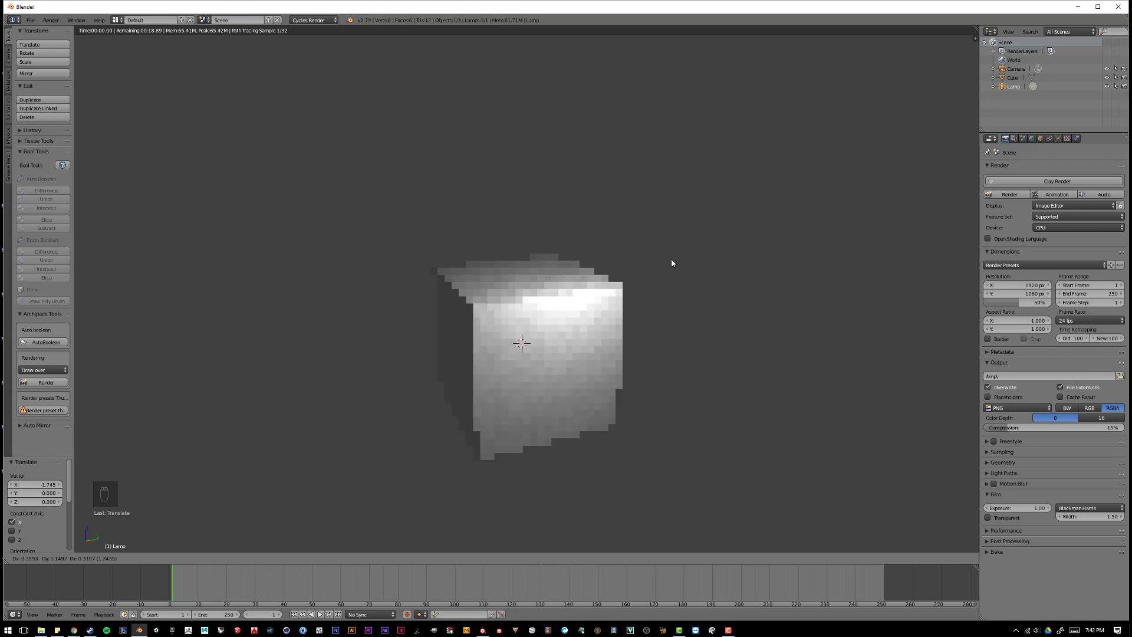
key(y)
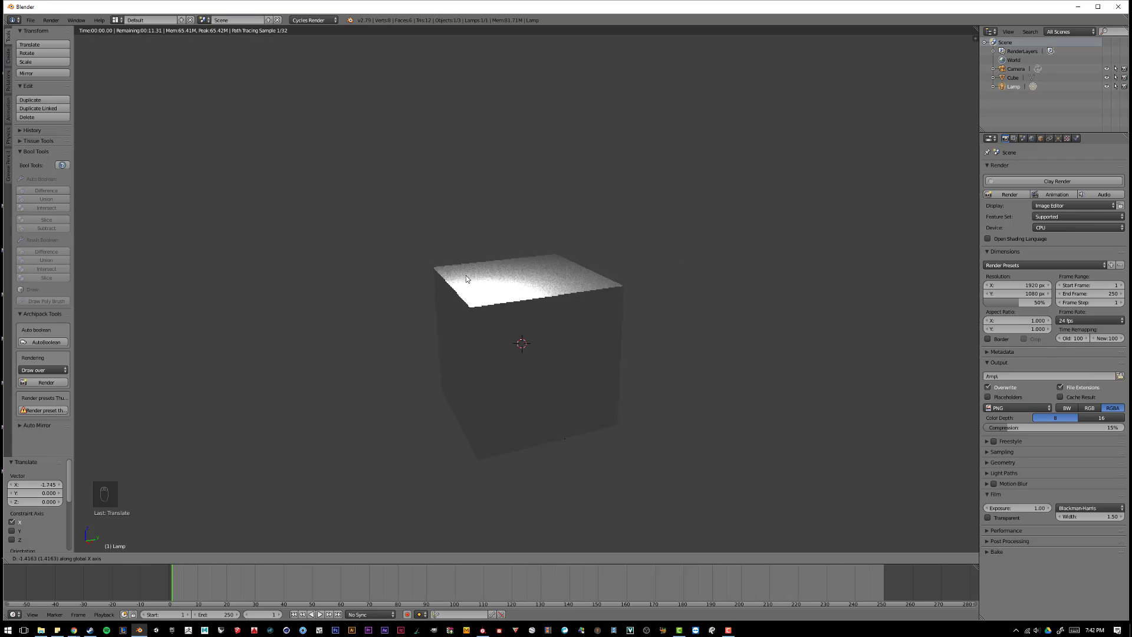
key(y)
key(y)
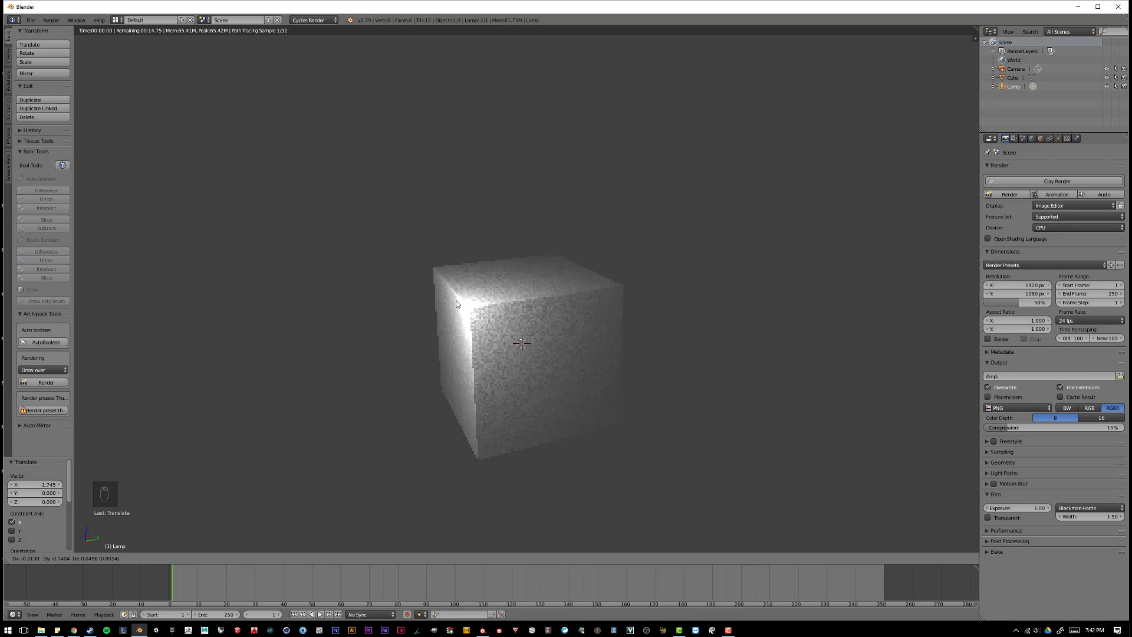
click(550, 214)
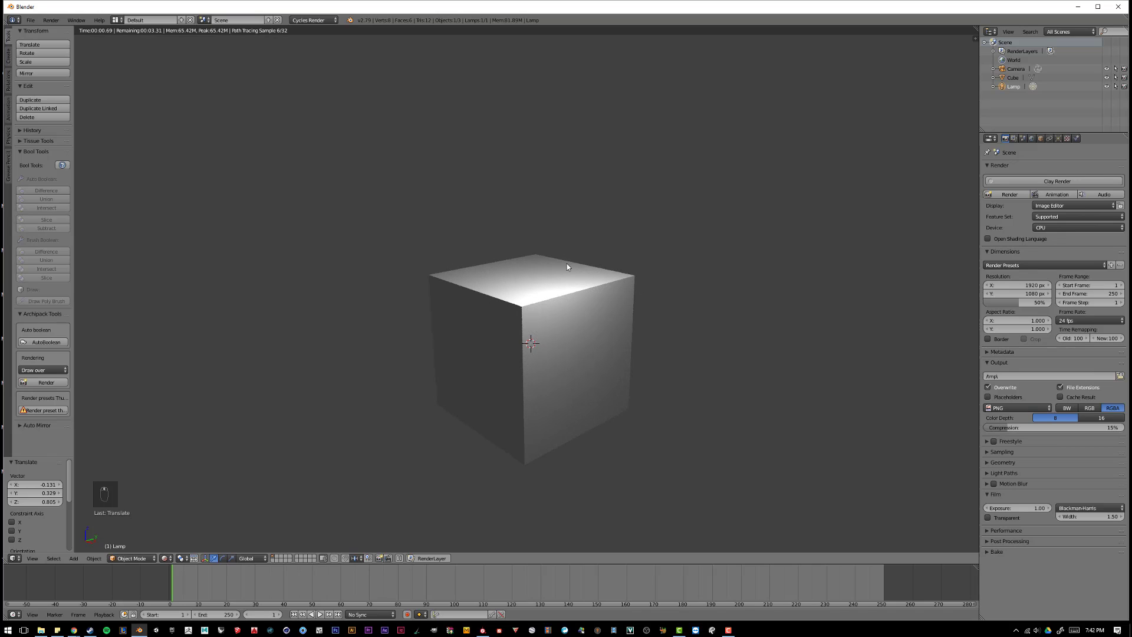
Examine the lamp's light on the cube in rendered shading from several angles and return to solid shading
middle_drag(567, 264, 566, 298)
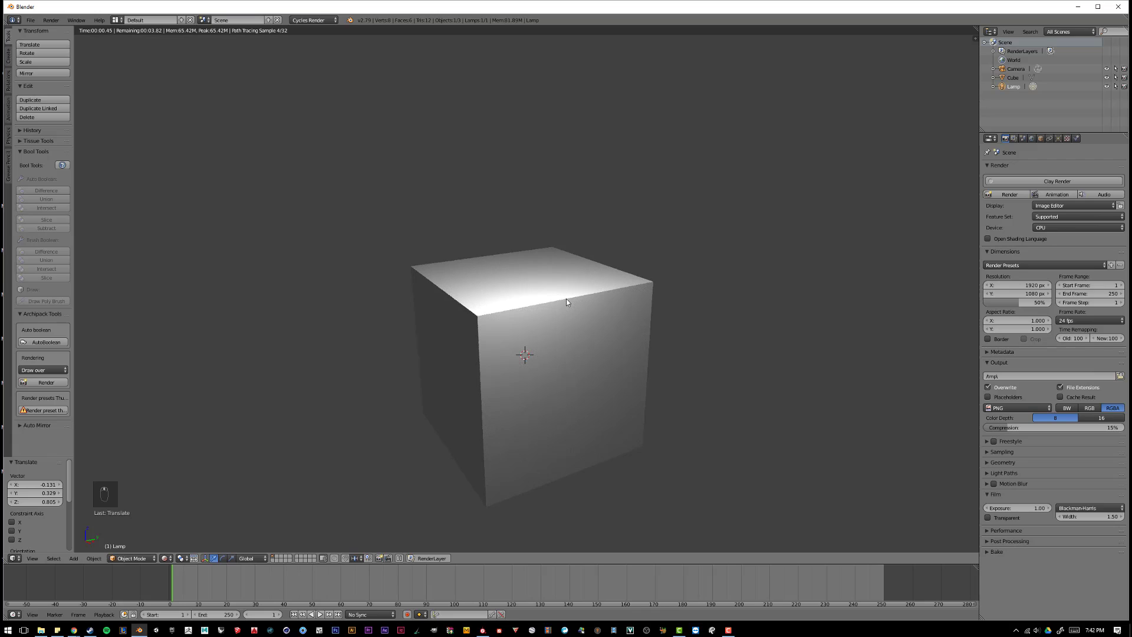
key(shift+z)
scroll(566, 303, down, 5)
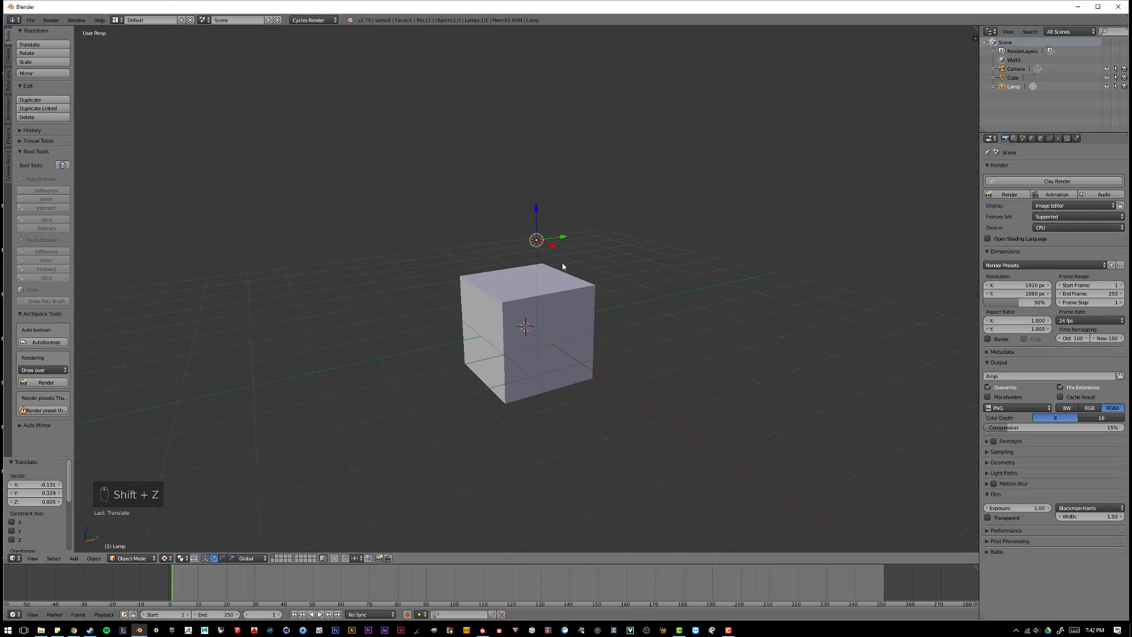
key(shift+z)
scroll(515, 282, up, 3)
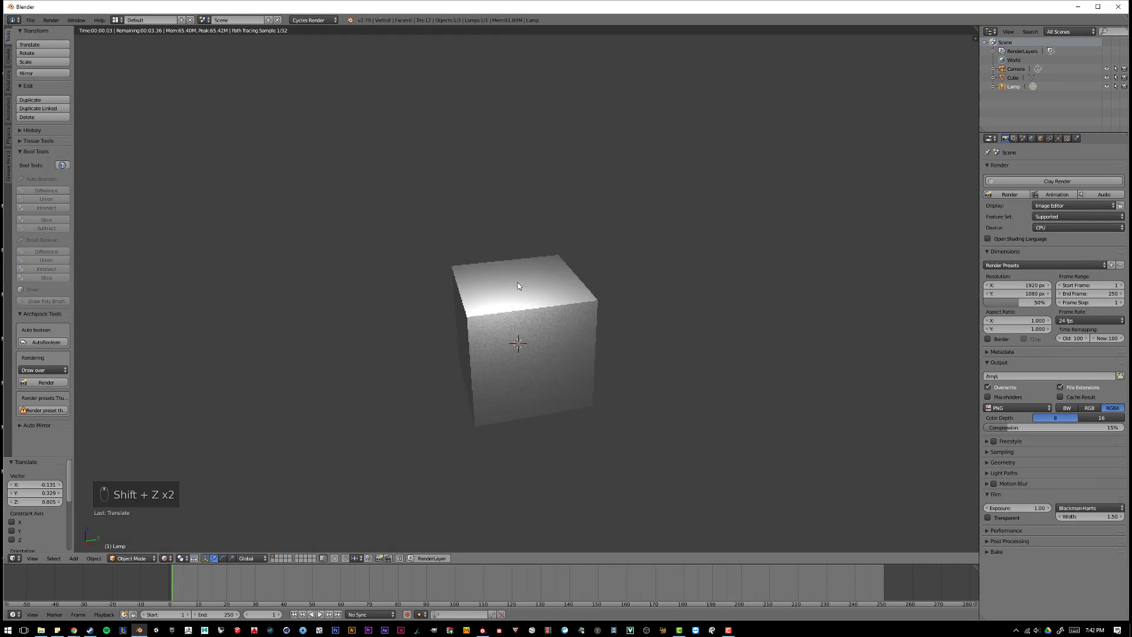
mouse_move(517, 281)
middle_down()
mouse_move(550, 285)
mouse_move(507, 263)
mouse_move(462, 269)
mouse_move(539, 284)
middle_up()
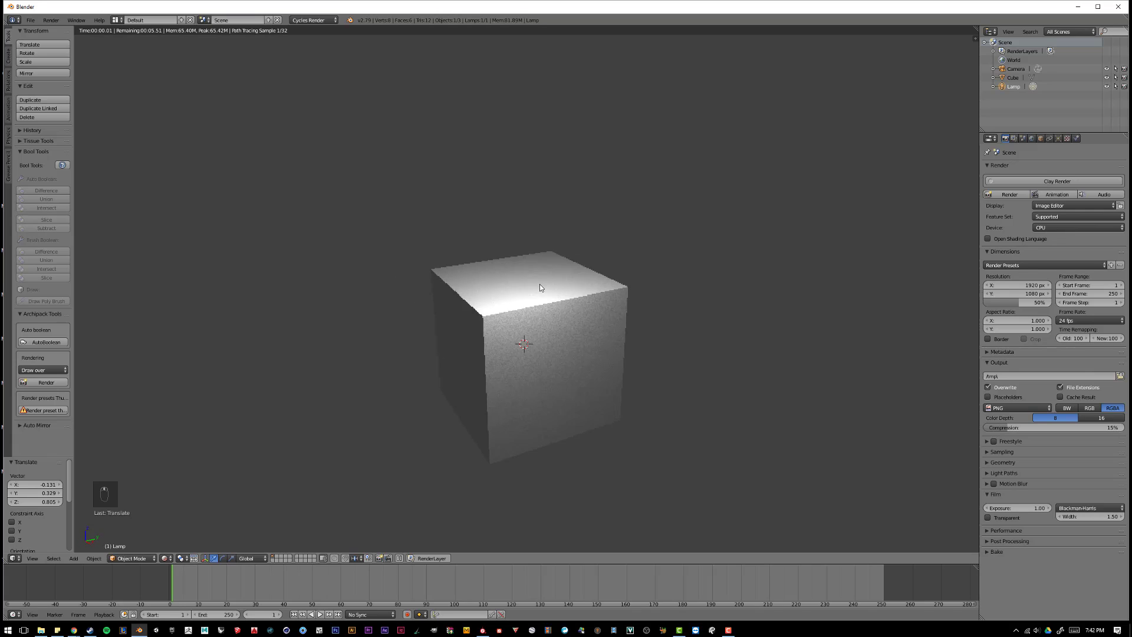
scroll(539, 284, down, 2)
scroll(539, 286, up, 3)
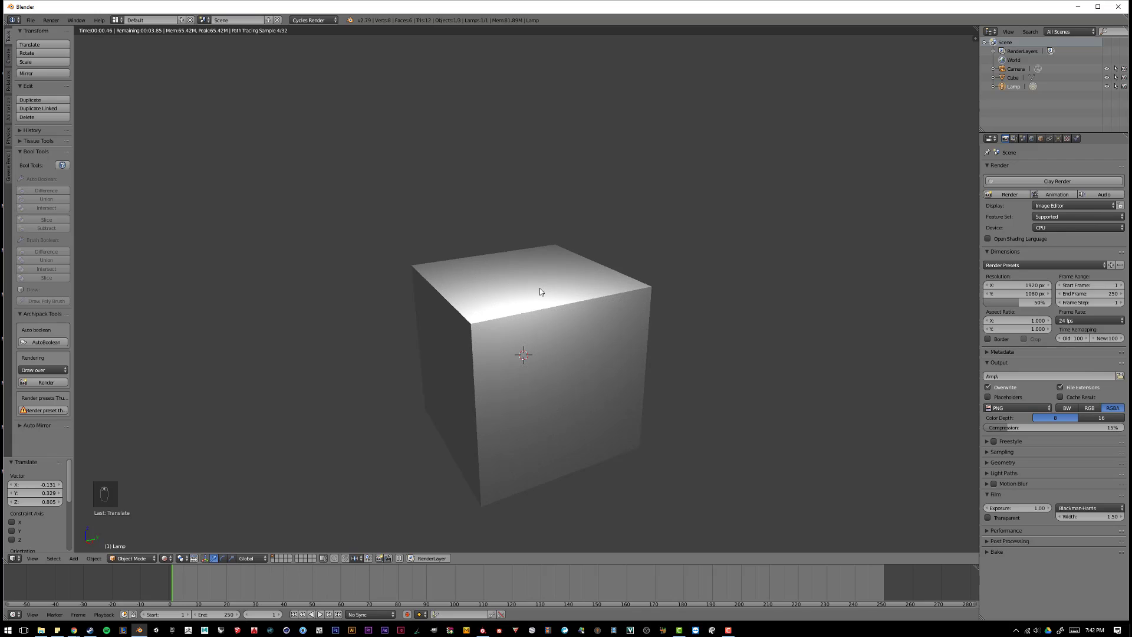
key(shift+z)
Select the camera beside the cube and look through it
scroll(539, 291, down, 8)
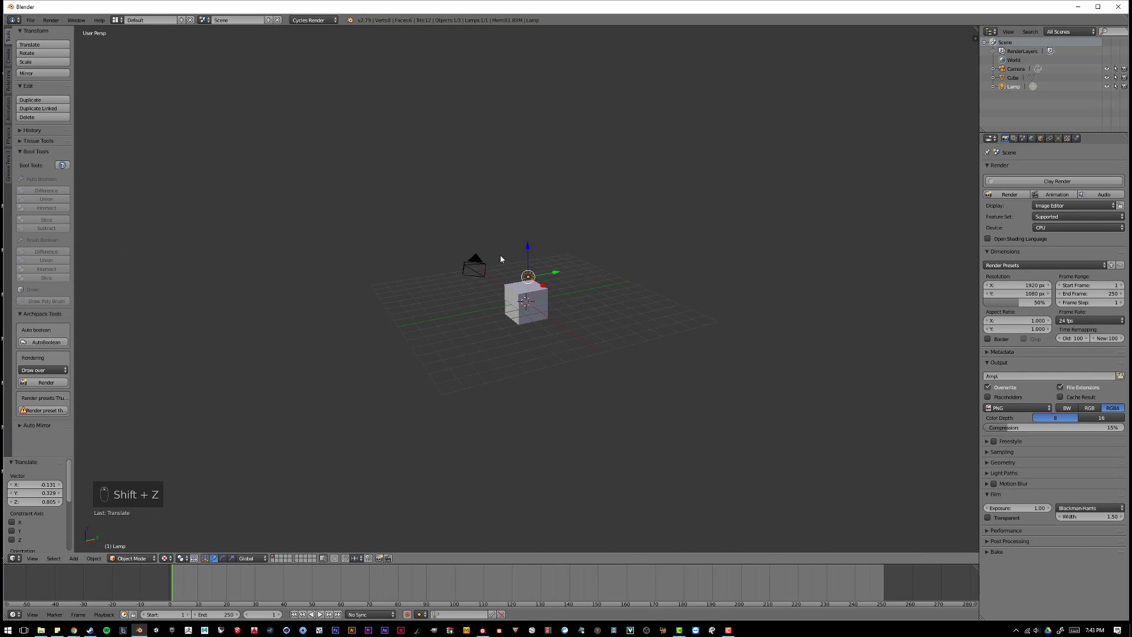
scroll(467, 258, up, 5)
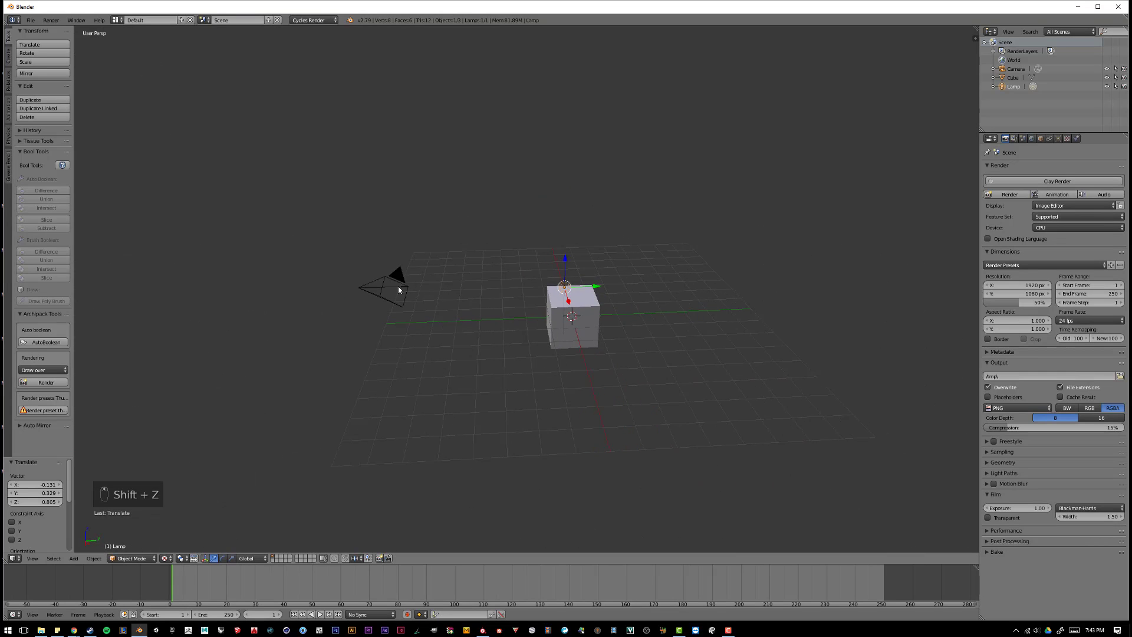
right_click(392, 287)
scroll(438, 254, up, 3)
scroll(438, 254, down, 1)
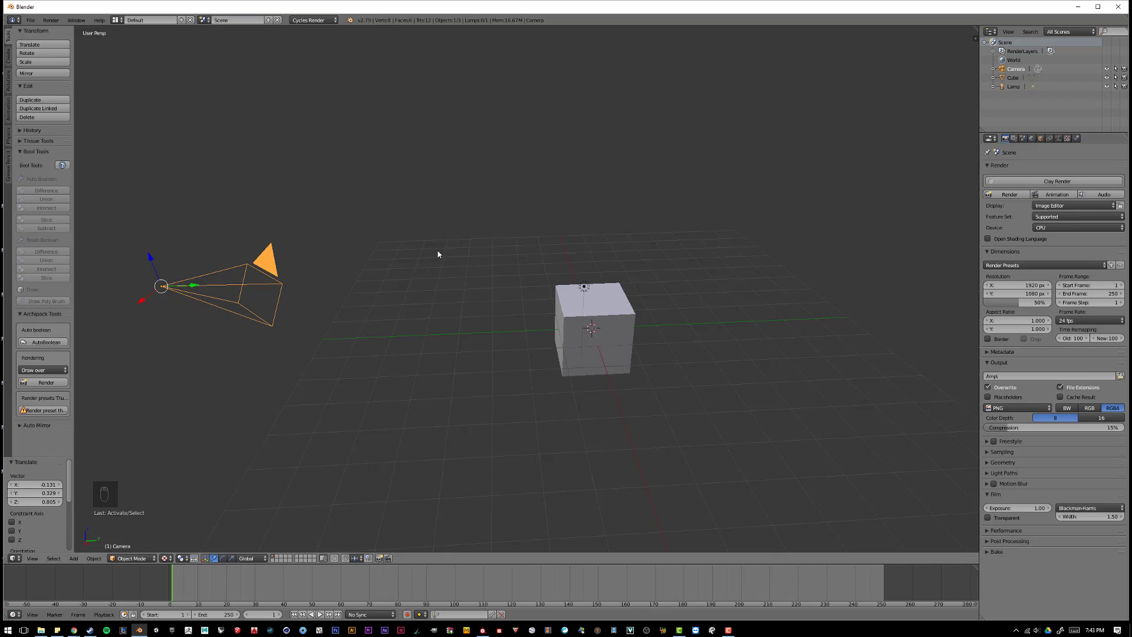
key(KP_0)
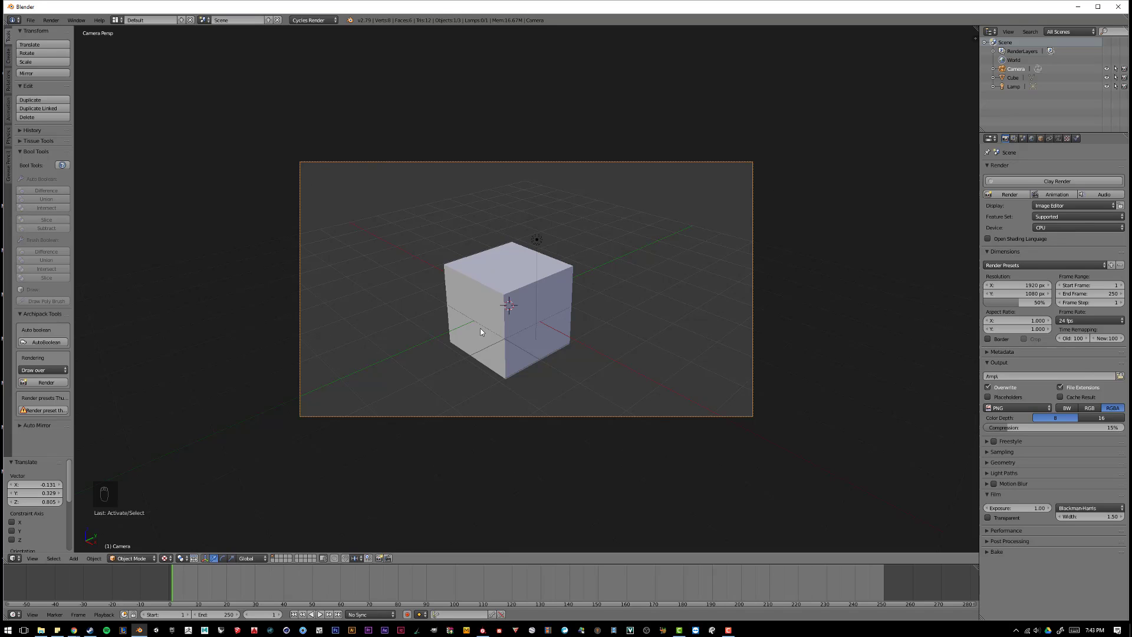
Examine the camera's frame around the cube closely and from farther out
scroll(412, 240, up, 2)
scroll(411, 240, down, 4)
scroll(412, 240, up, 3)
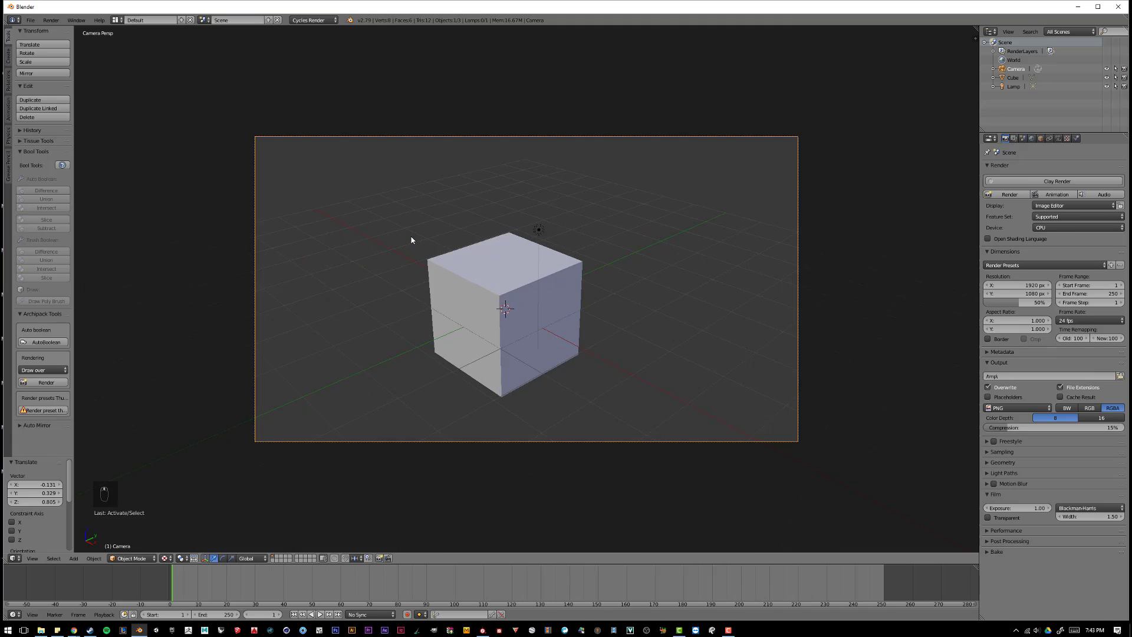
scroll(411, 240, down, 6)
scroll(499, 254, up, 6)
scroll(551, 251, up, 2)
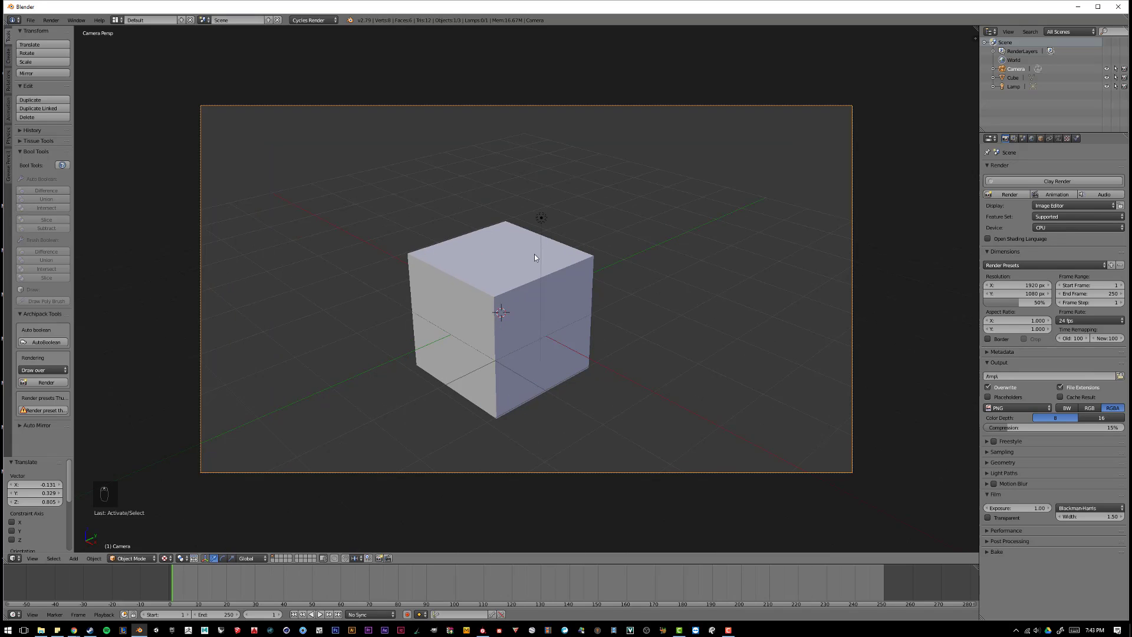
scroll(534, 257, up, 2)
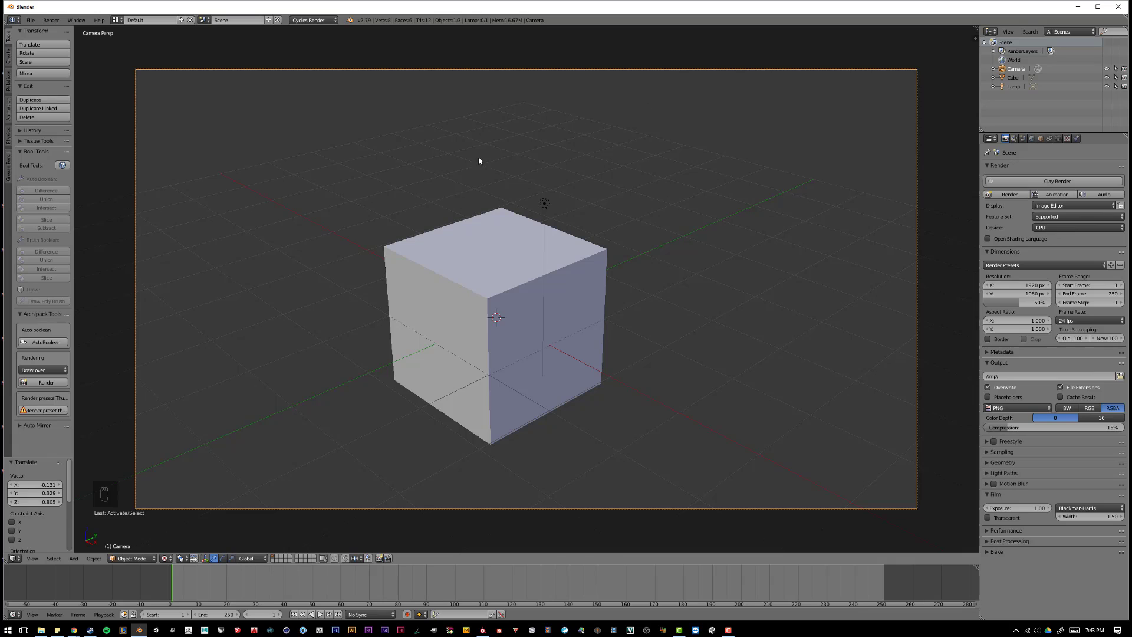
scroll(557, 261, down, 2)
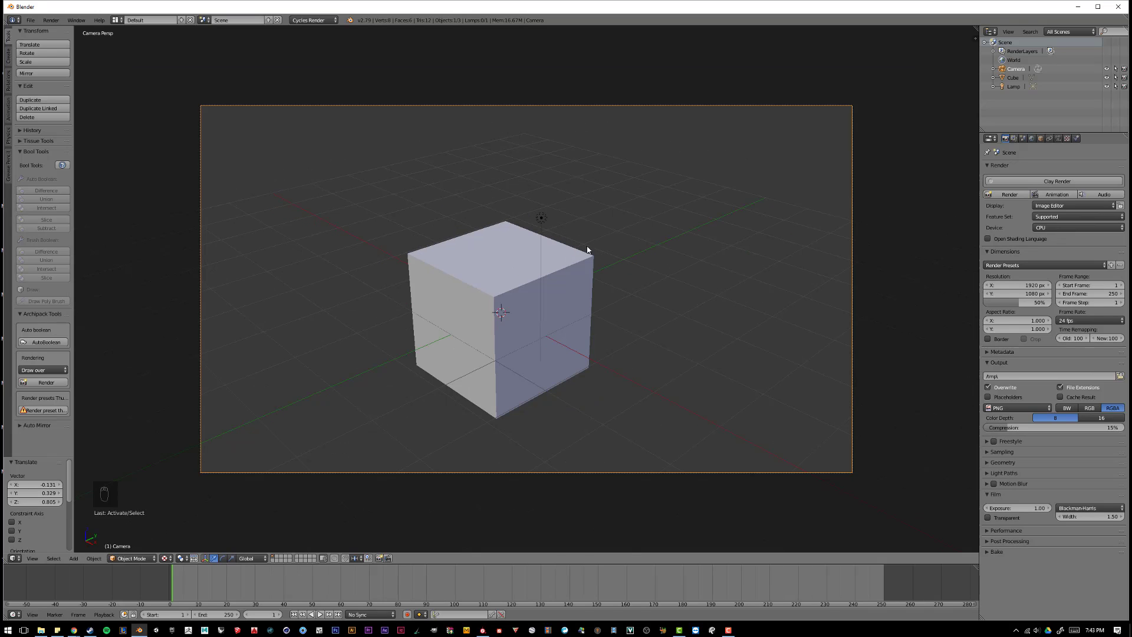
Compare the scene's free perspective with the camera view by switching between them repeatedly
middle_drag(615, 247, 529, 241)
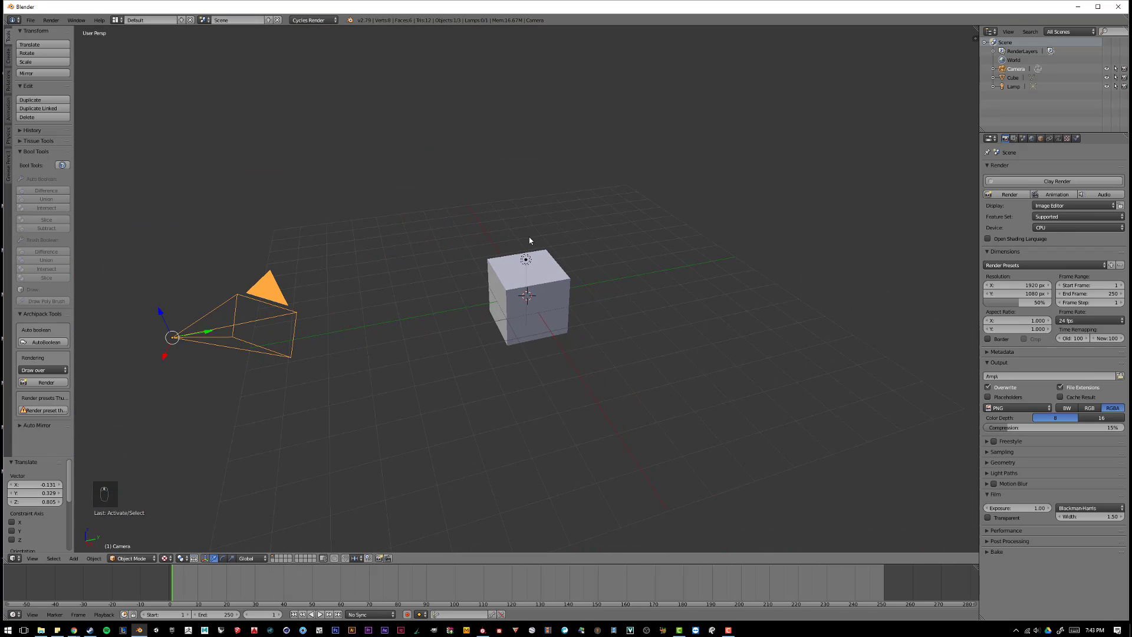
key(KP_0)
key(KP_0)
key(KP_0)
key(KP_0)
key(KP_0)
key(KP_0)
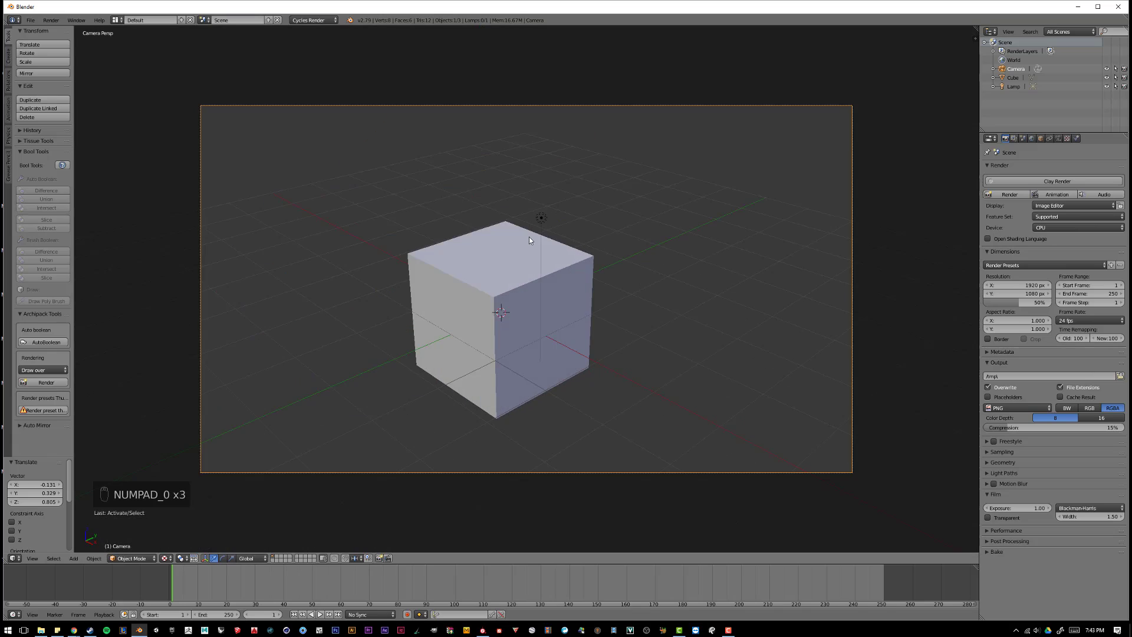
key(KP_0)
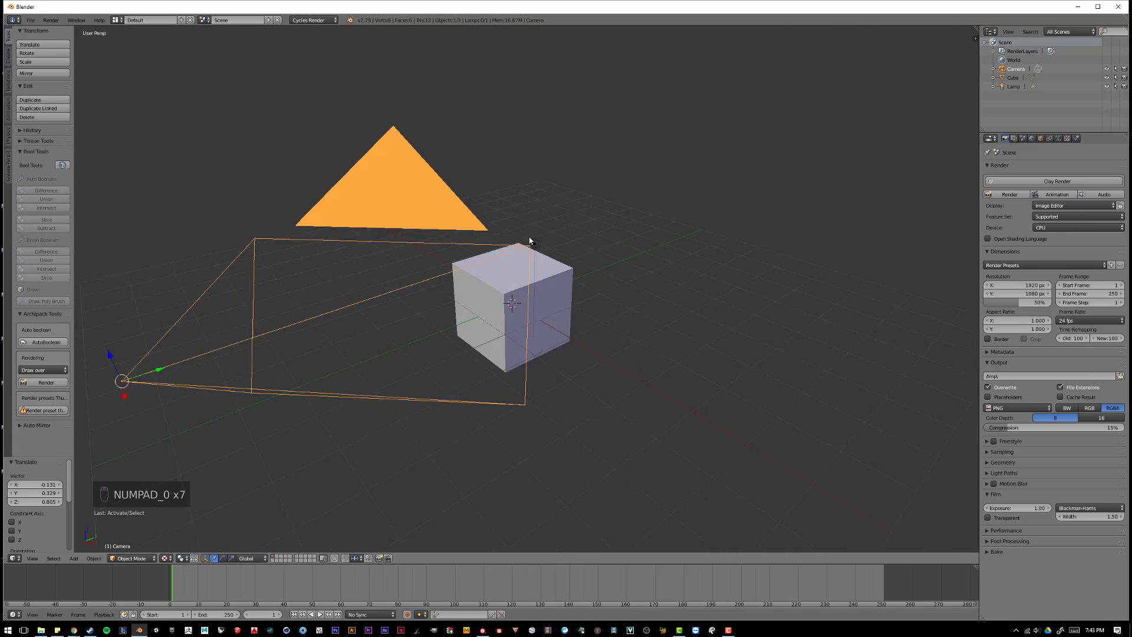
Move the camera closer to the cube, shift it about -2.167 along Z, and look through it
key(KP_0)
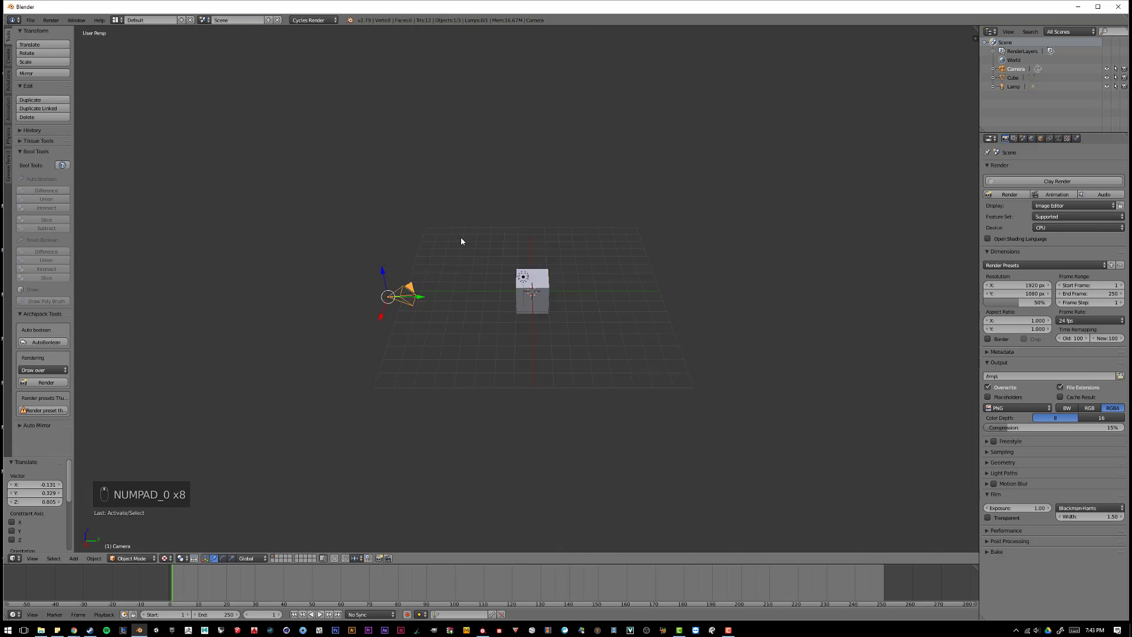
drag(356, 296, 494, 288)
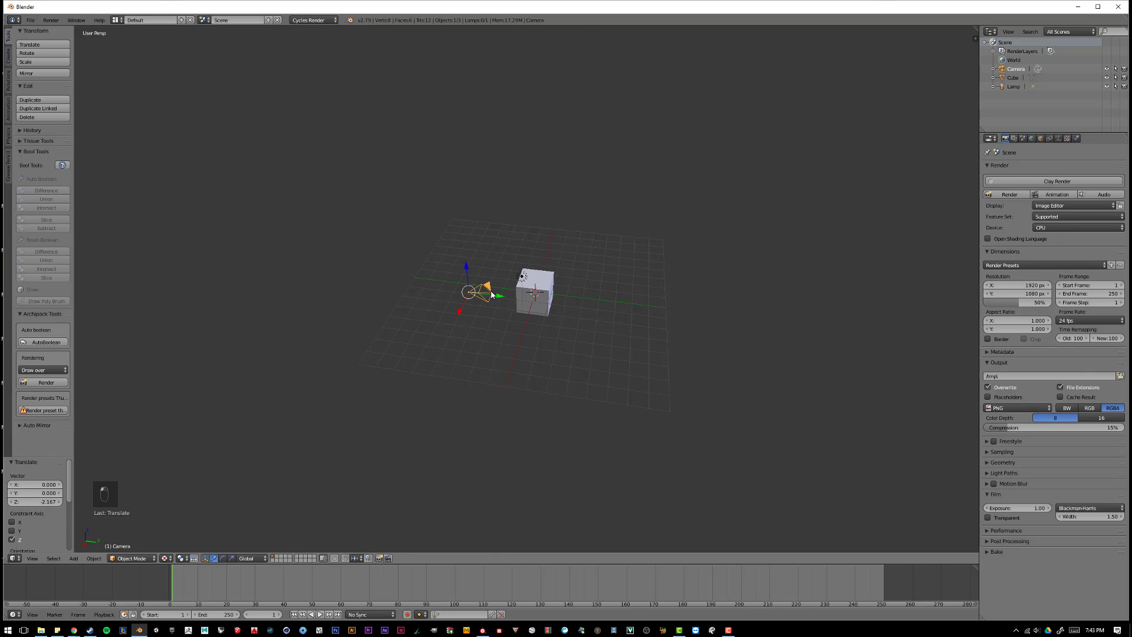
key(KP_0)
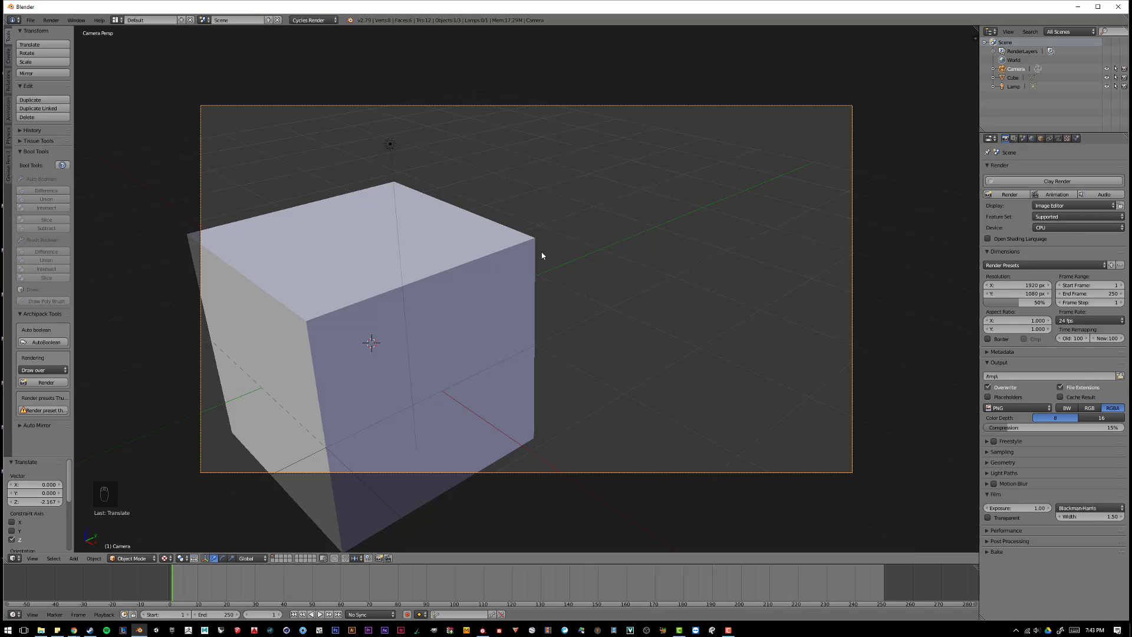
Explore the cube from the free perspective with walk navigation, moving around it and up and down
key(shift+f)
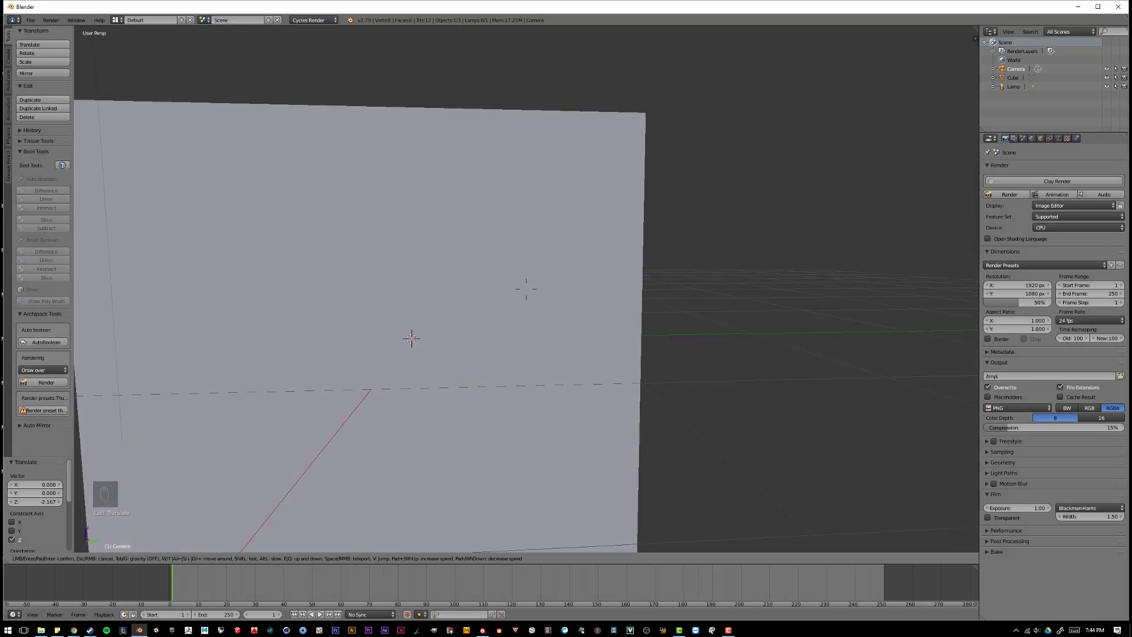
key(a)
key(s)
key(e)
key(q)
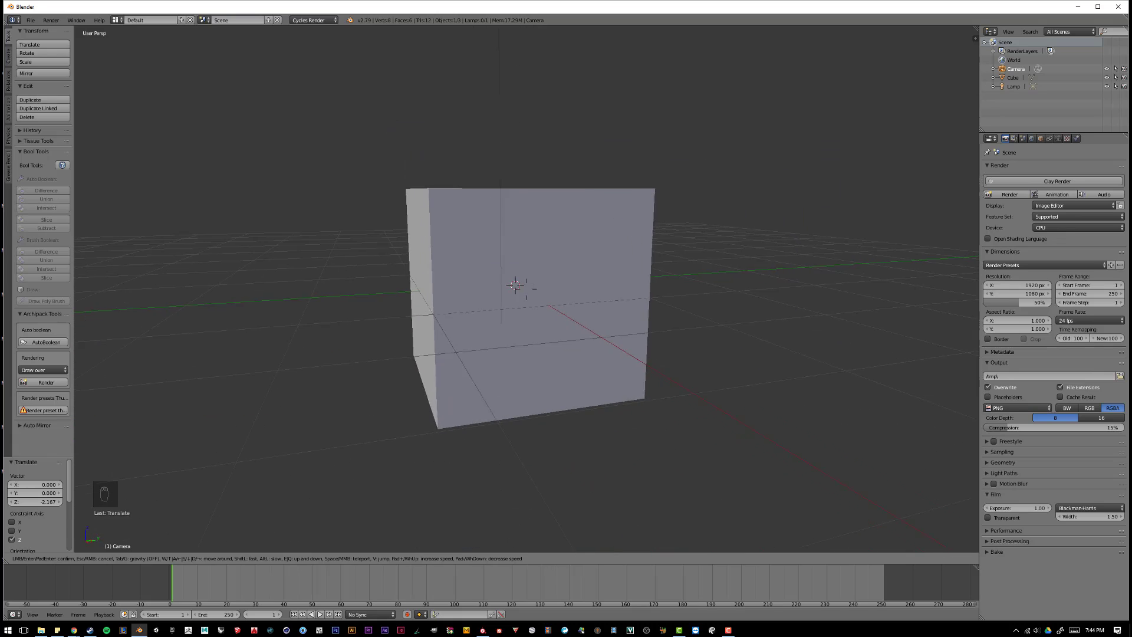
key(w)
key(e)
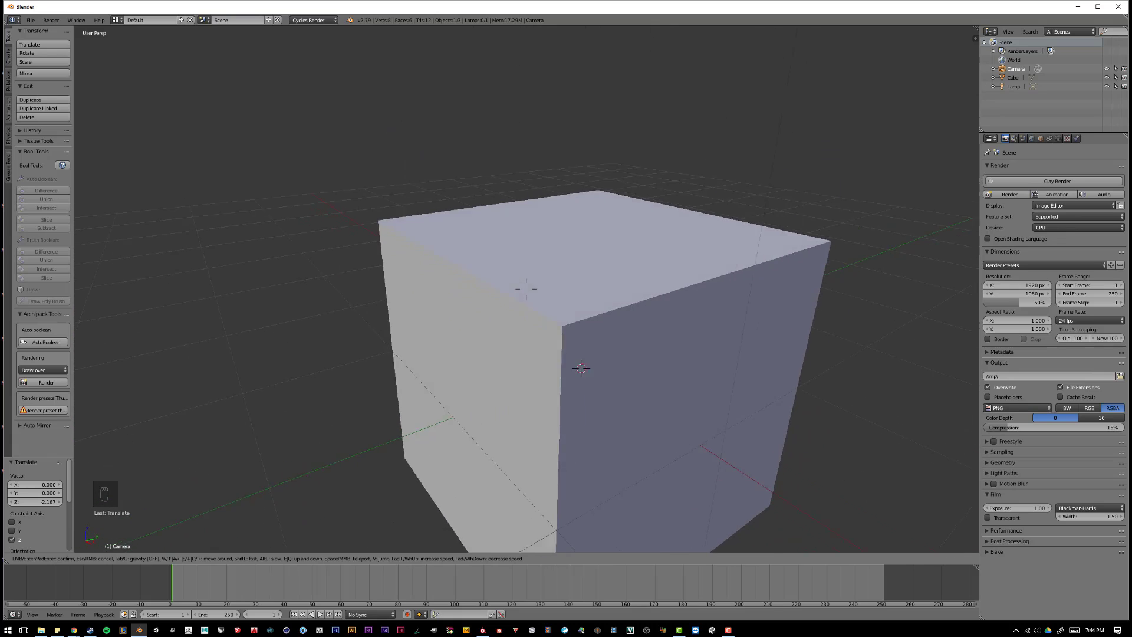
key(a)
click(527, 289)
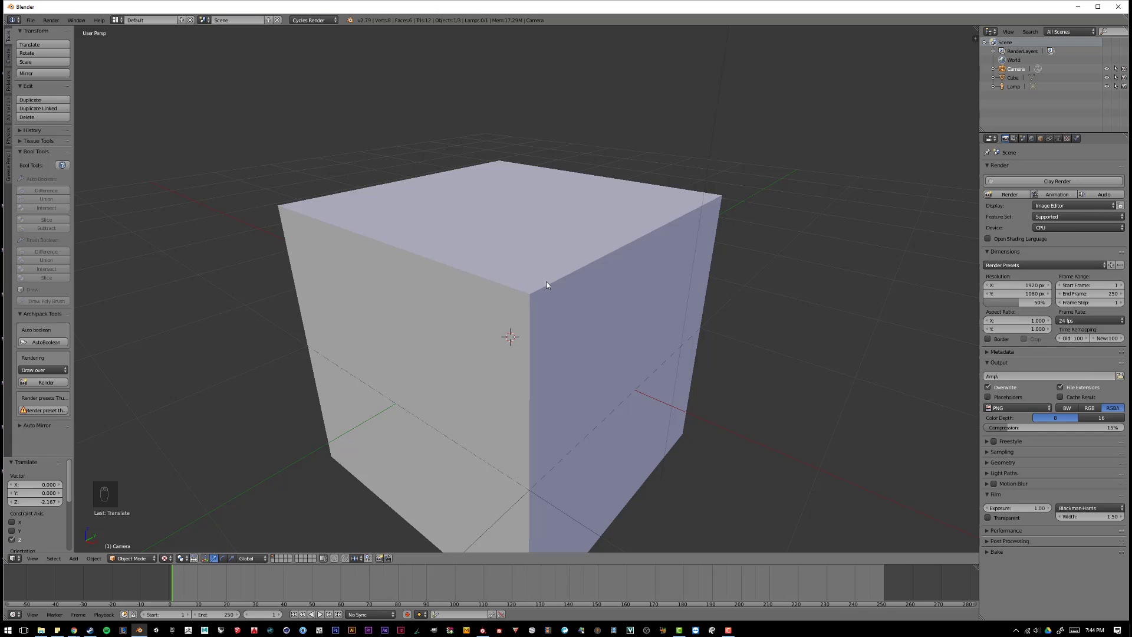
Reposition the camera with walk navigation from the camera view, framing the cube from a different corner
key(KP_0)
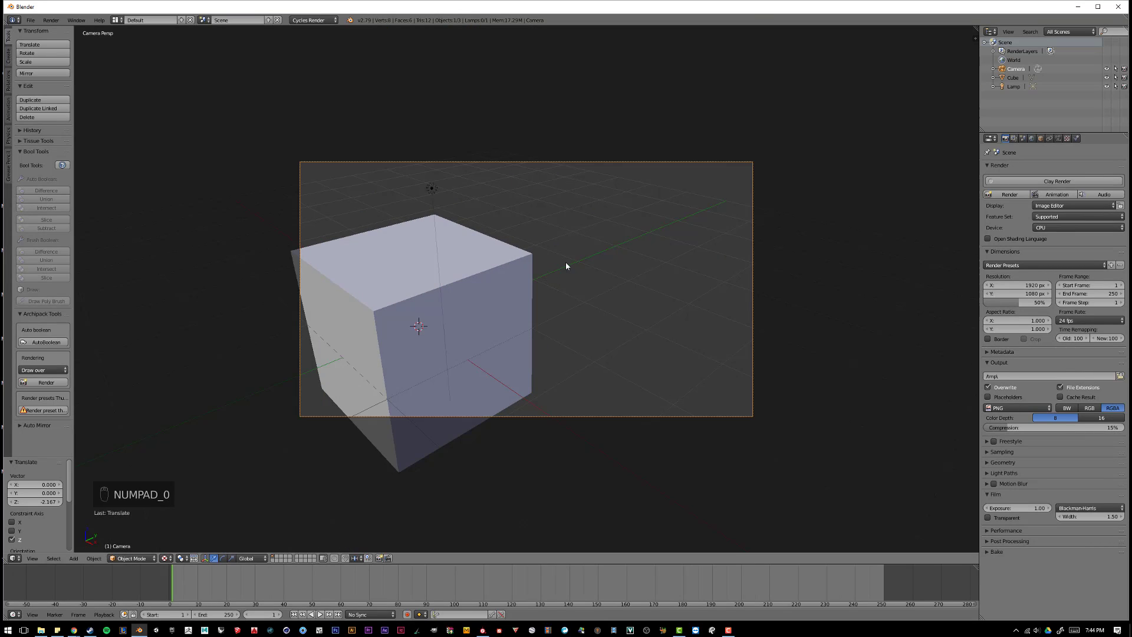
key(shift+f)
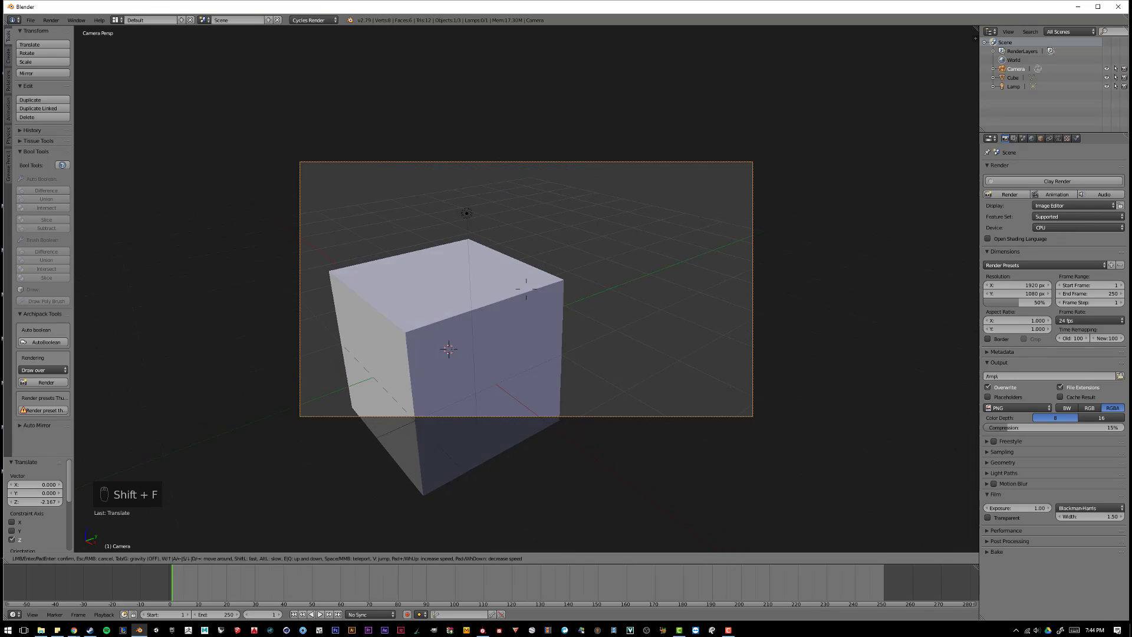
key(a)
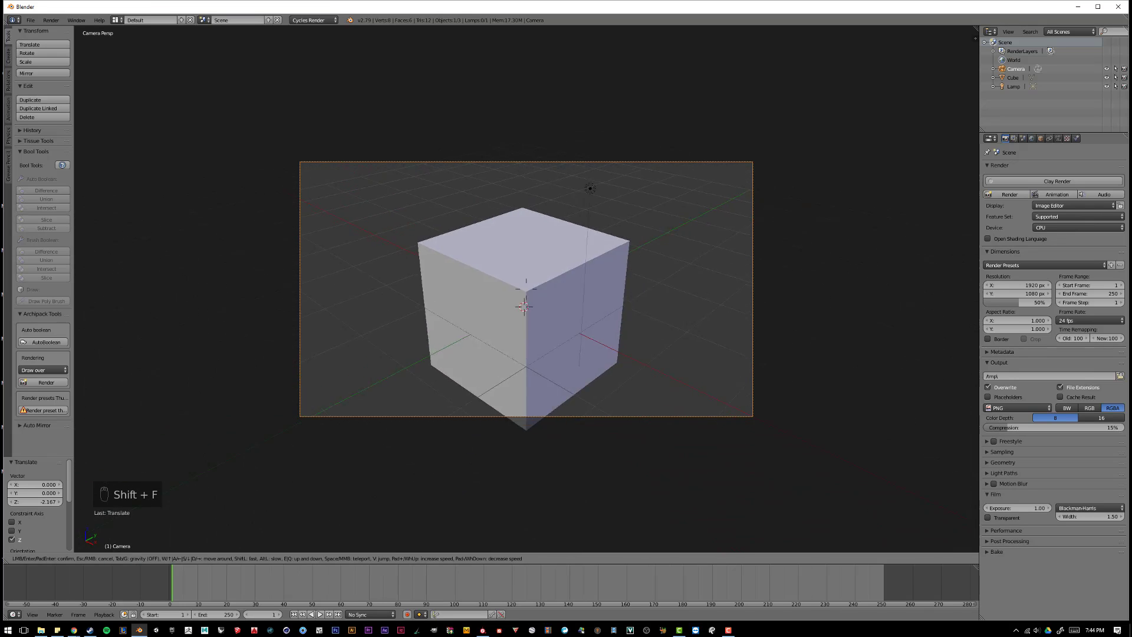
key(w)
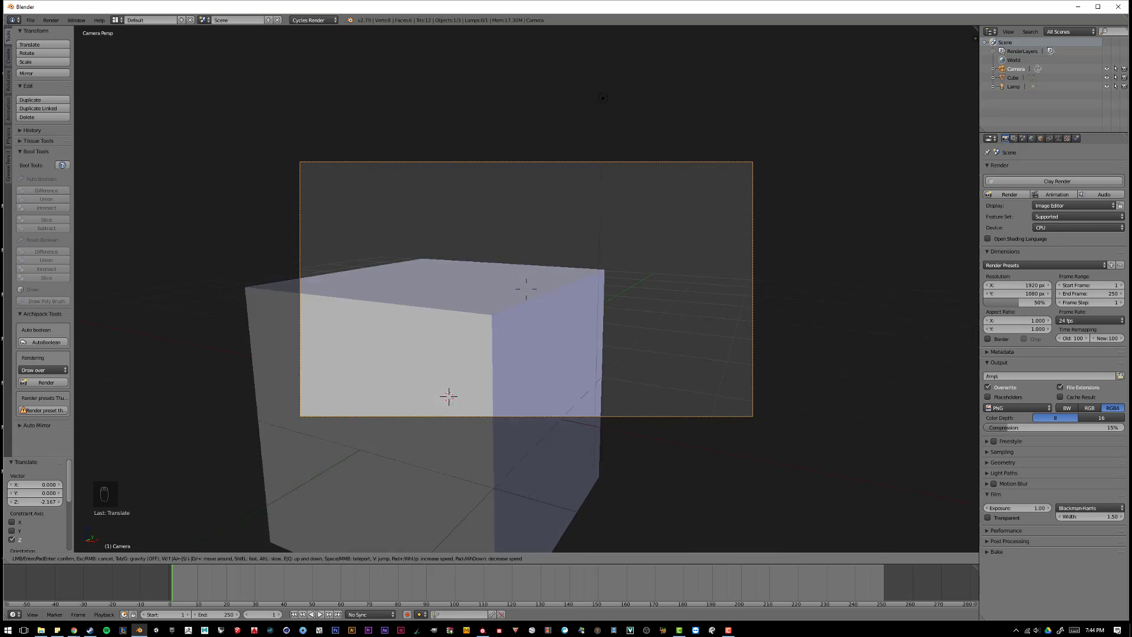
key(s)
key(a)
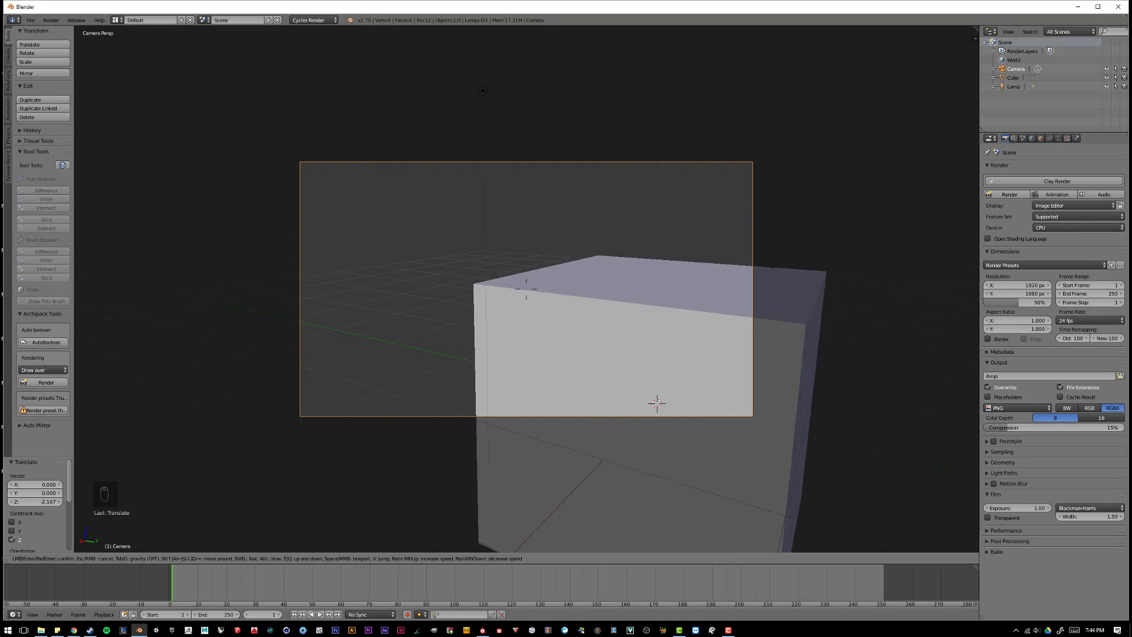
key(d)
key(a)
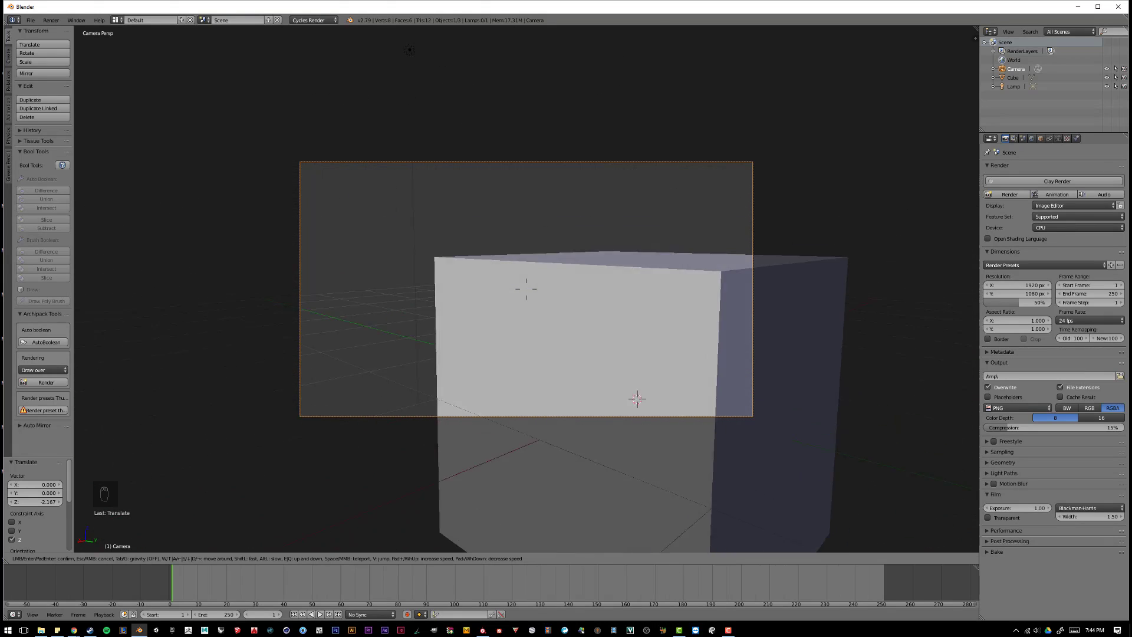
key(s)
click(698, 260)
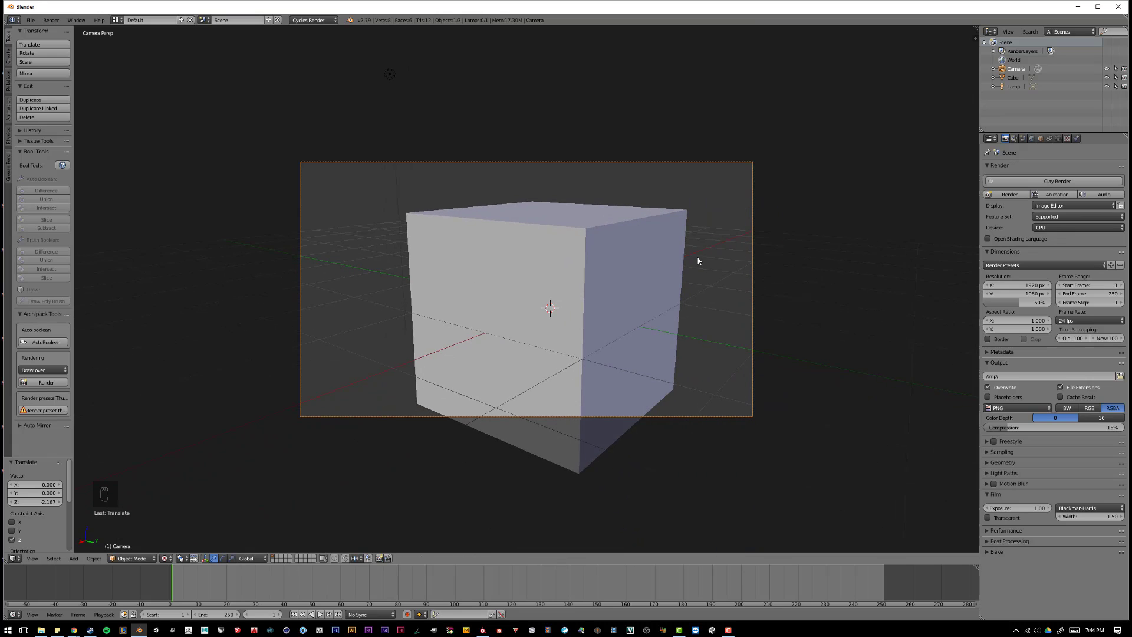
scroll(625, 258, up, 1)
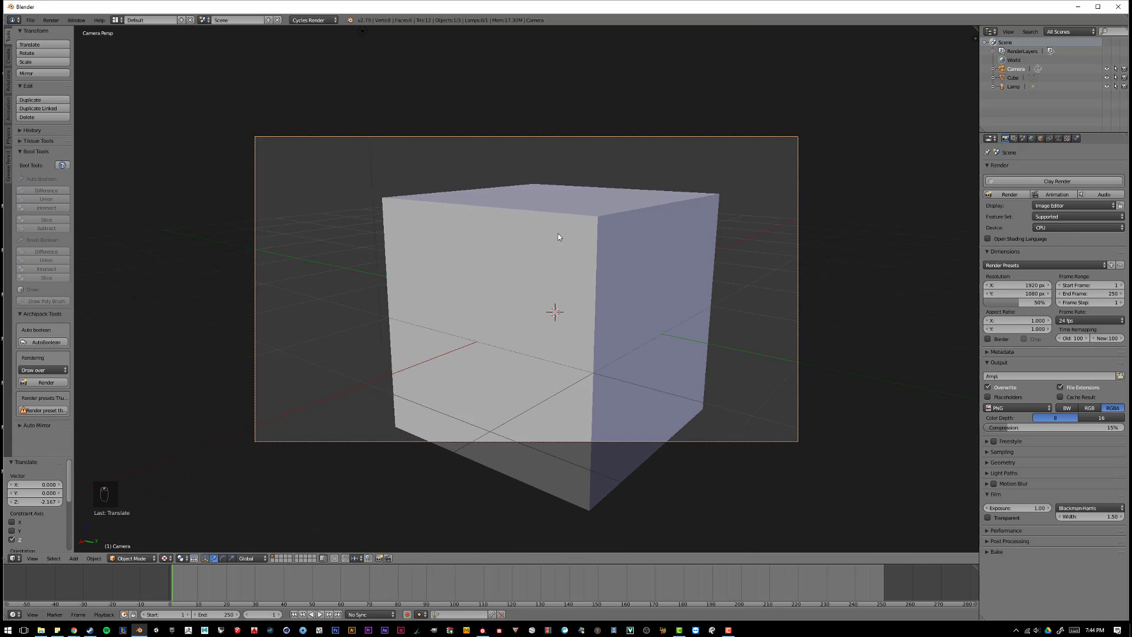
Preview the cube with rendered shading, render the camera view, and save the image to the Desktop as "Cube Render"
key(shift+z)
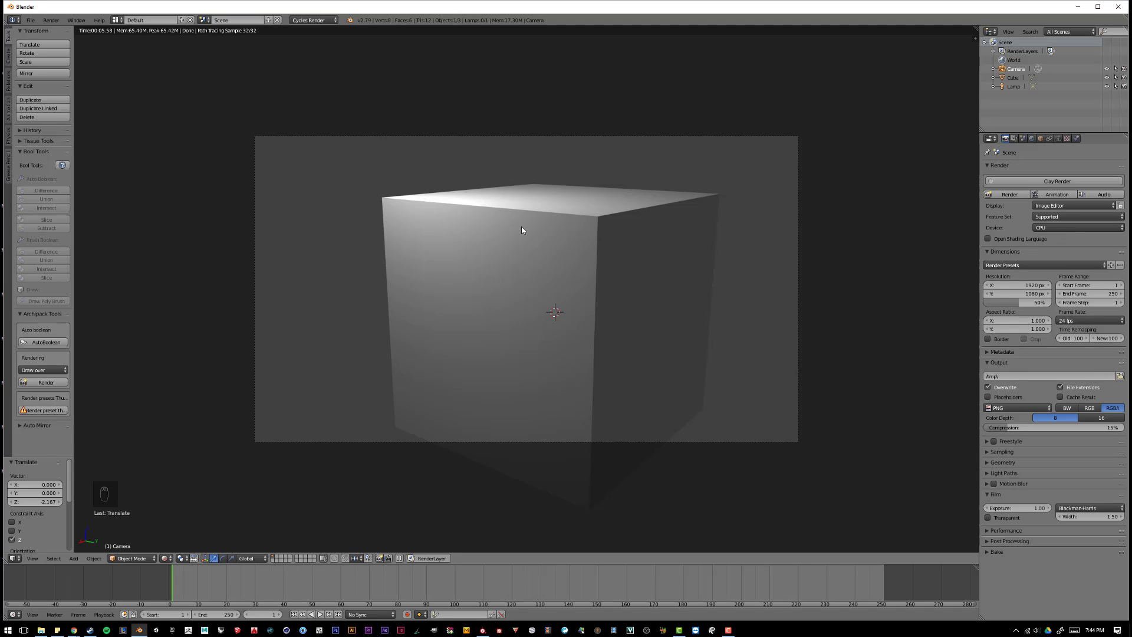
key(F12)
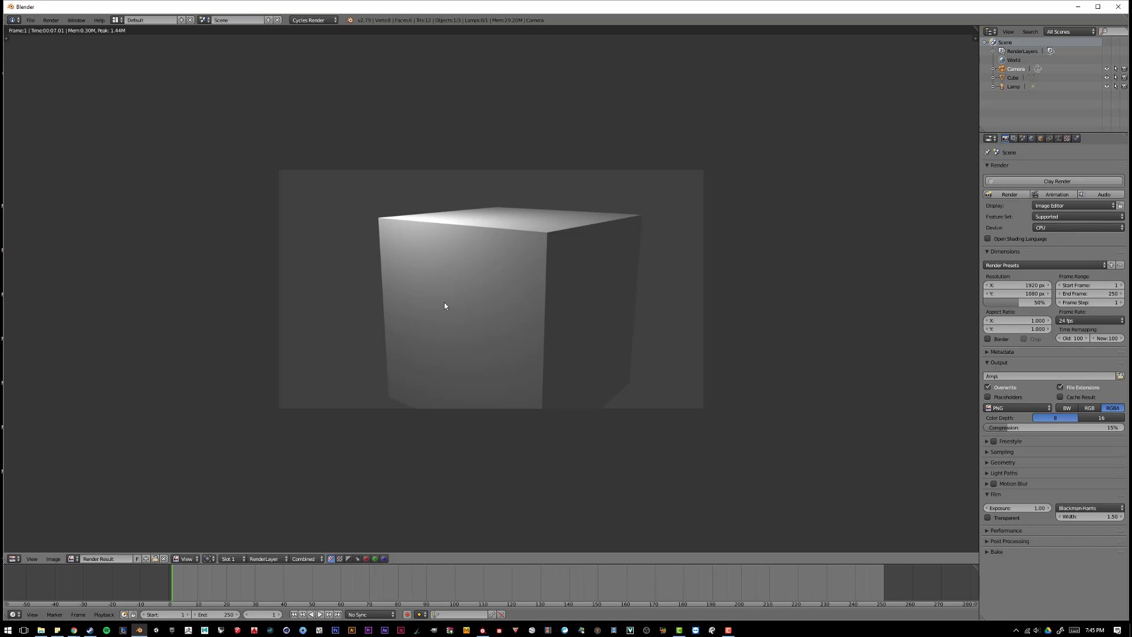
click(52, 559)
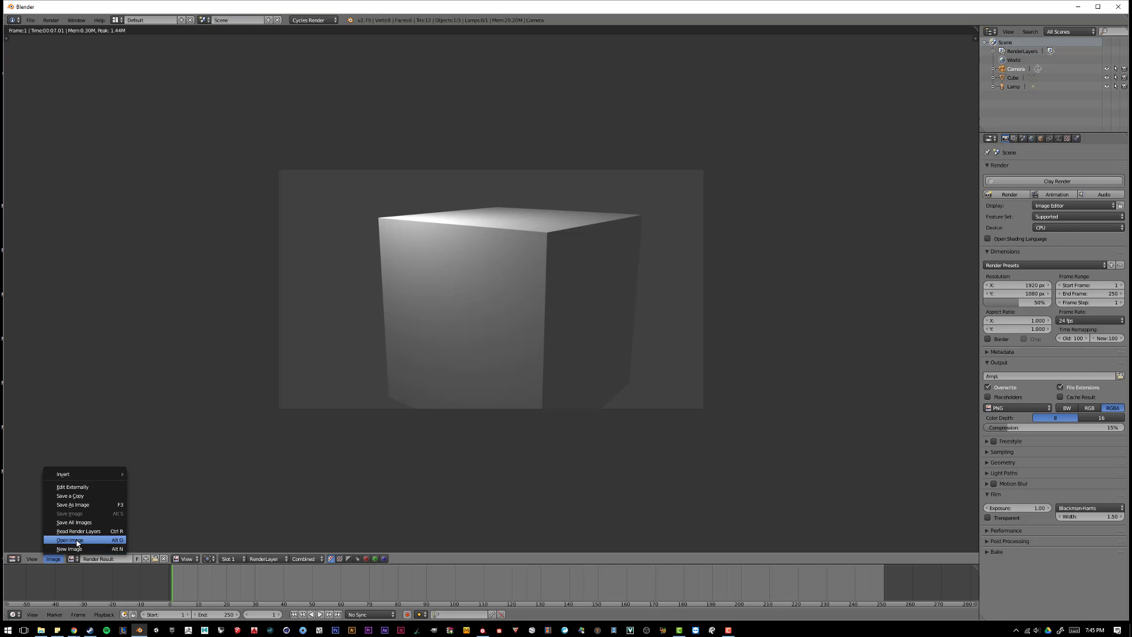
click(114, 505)
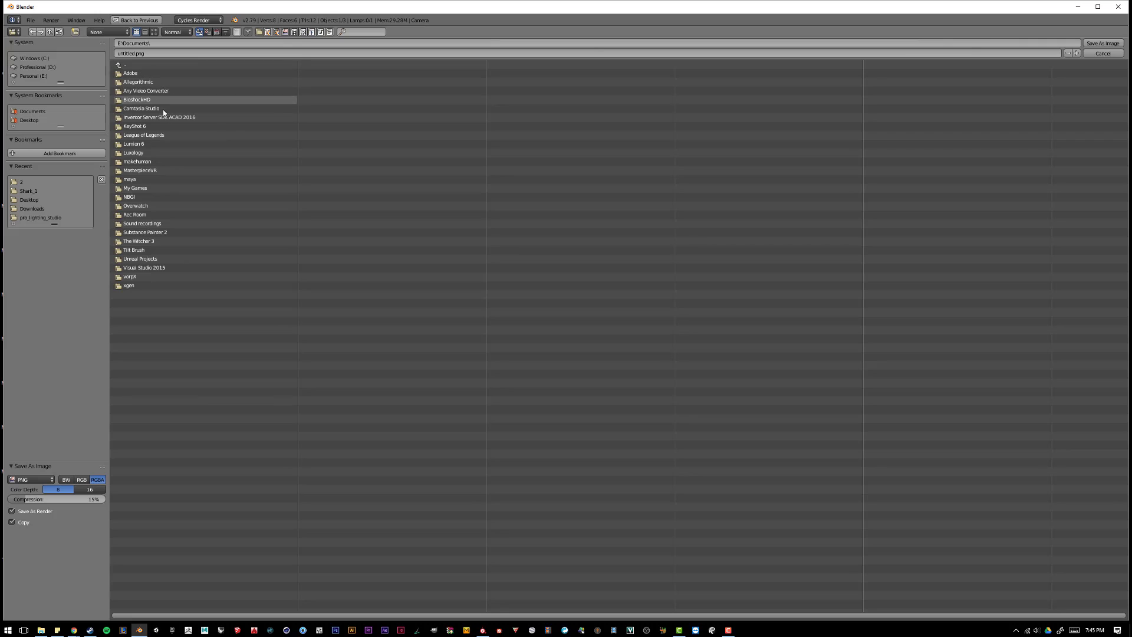
click(31, 120)
click(125, 53)
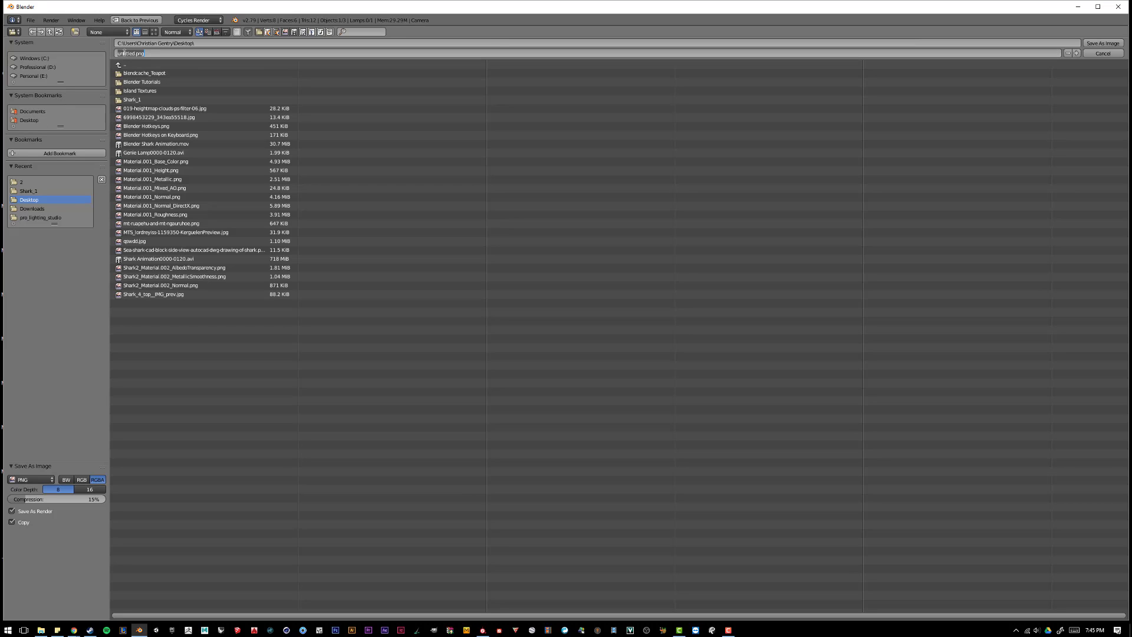
text(cube Render)
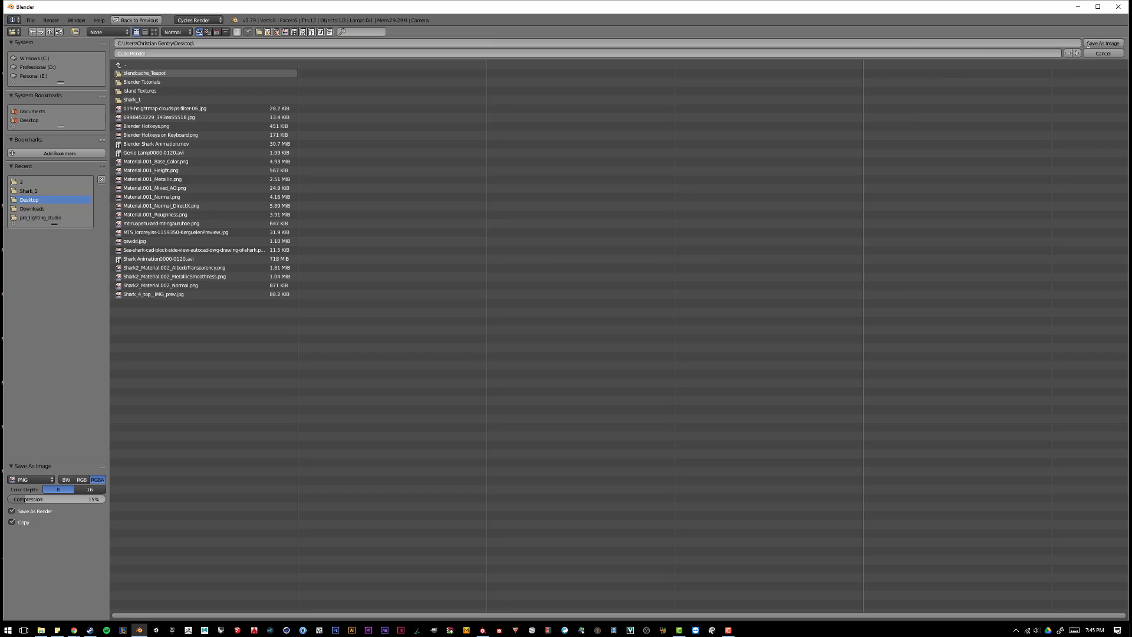
click(1097, 43)
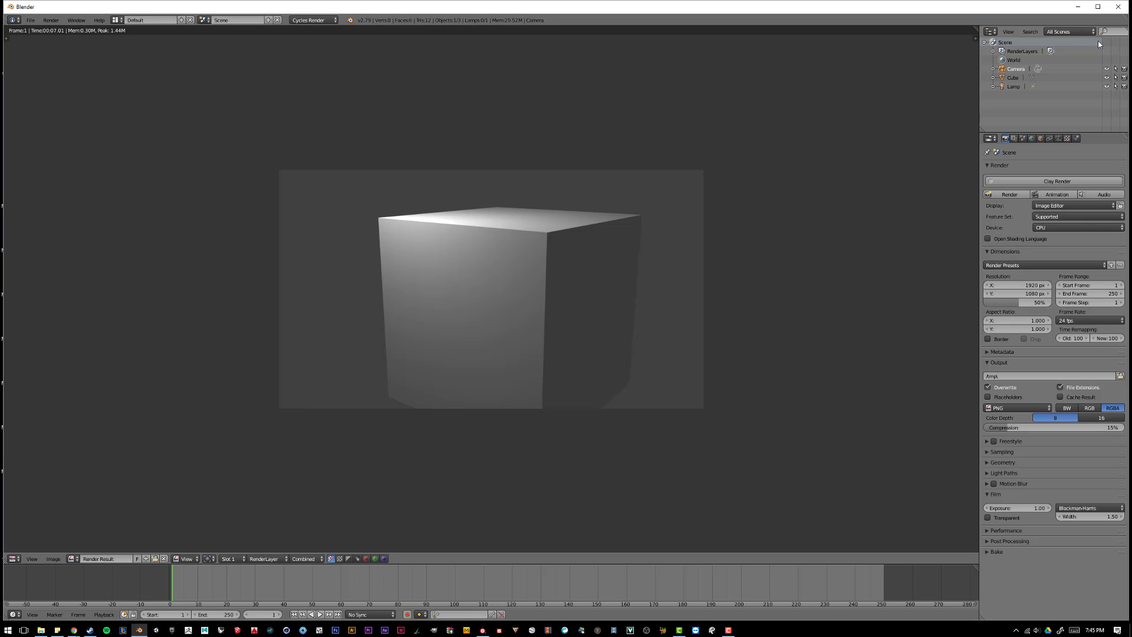
Open the saved Cube Render image from the desktop and inspect it enlarged
click(1079, 10)
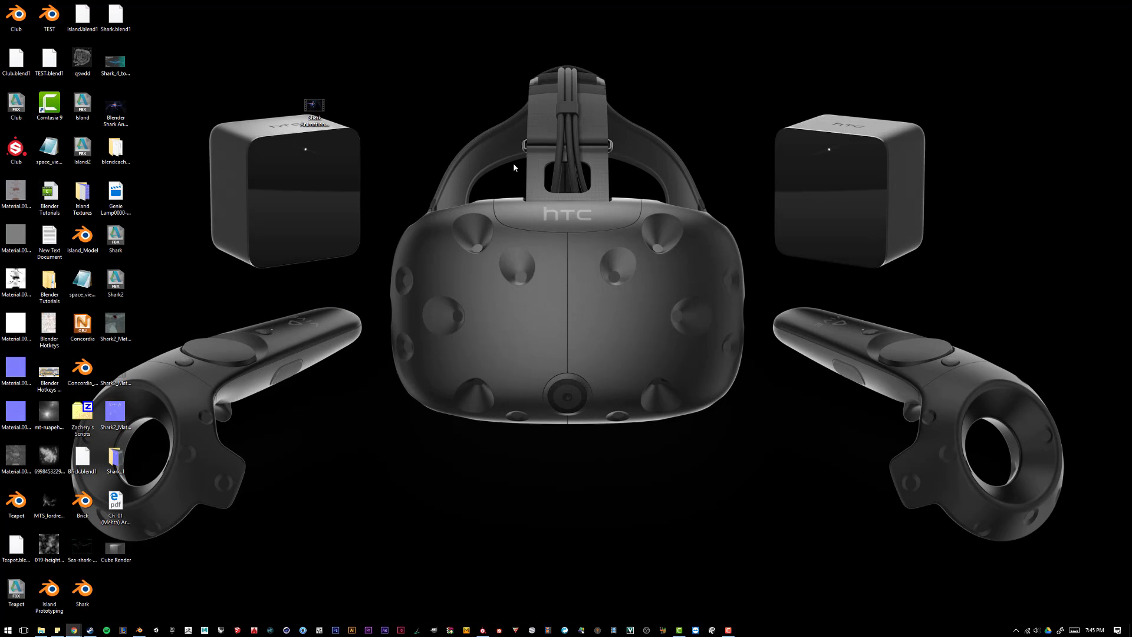
double_click(128, 547)
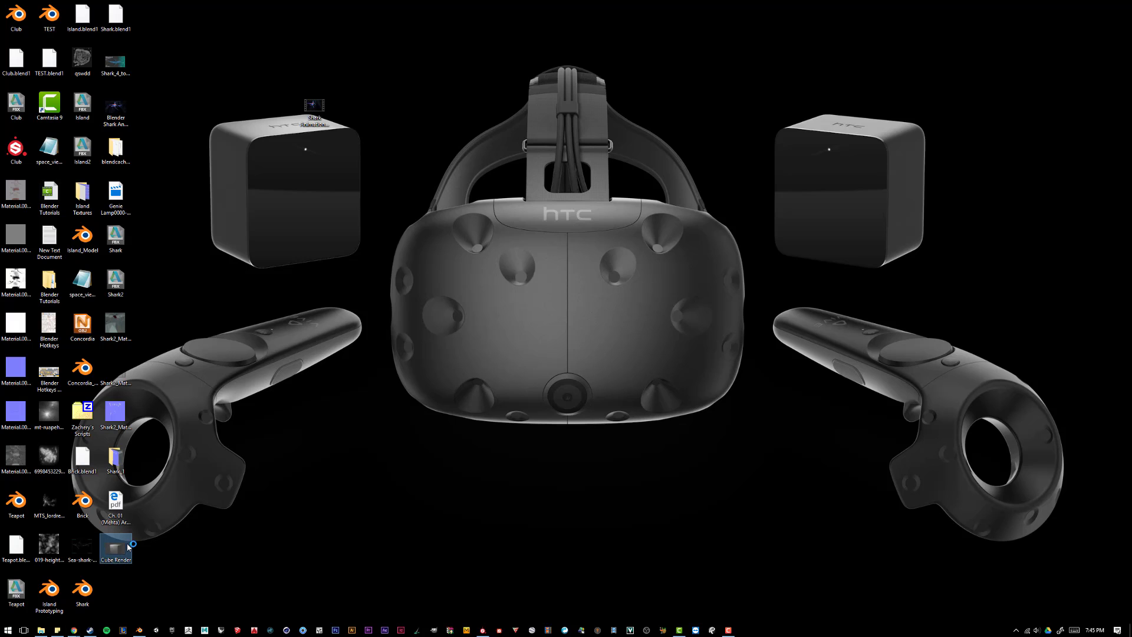
scroll(557, 307, up, 3)
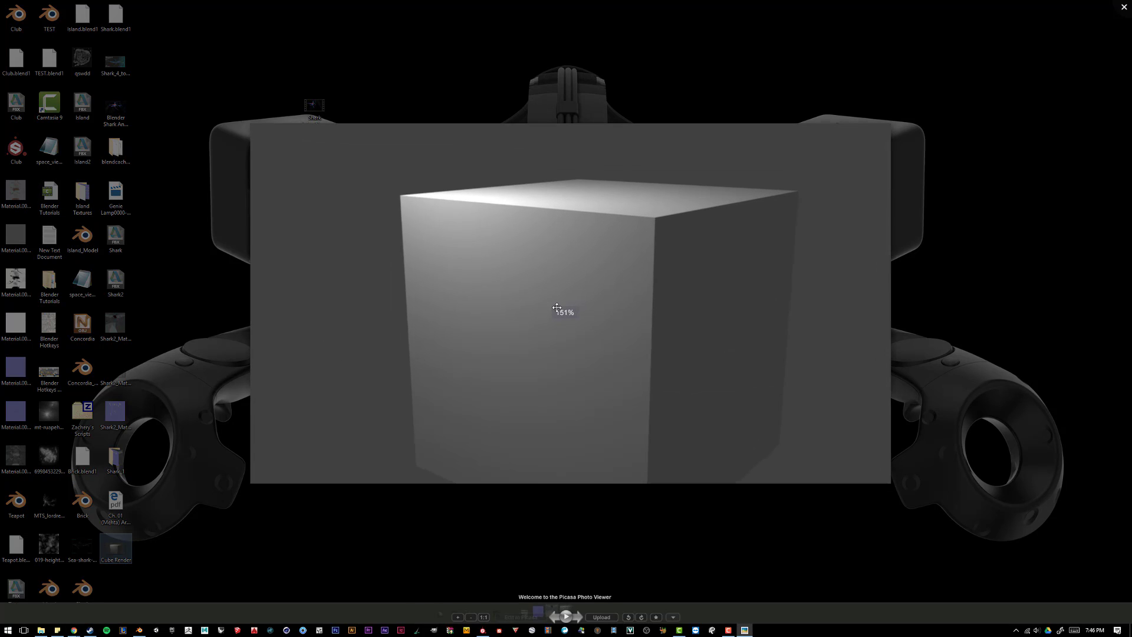
scroll(557, 307, down, 1)
scroll(556, 307, up, 3)
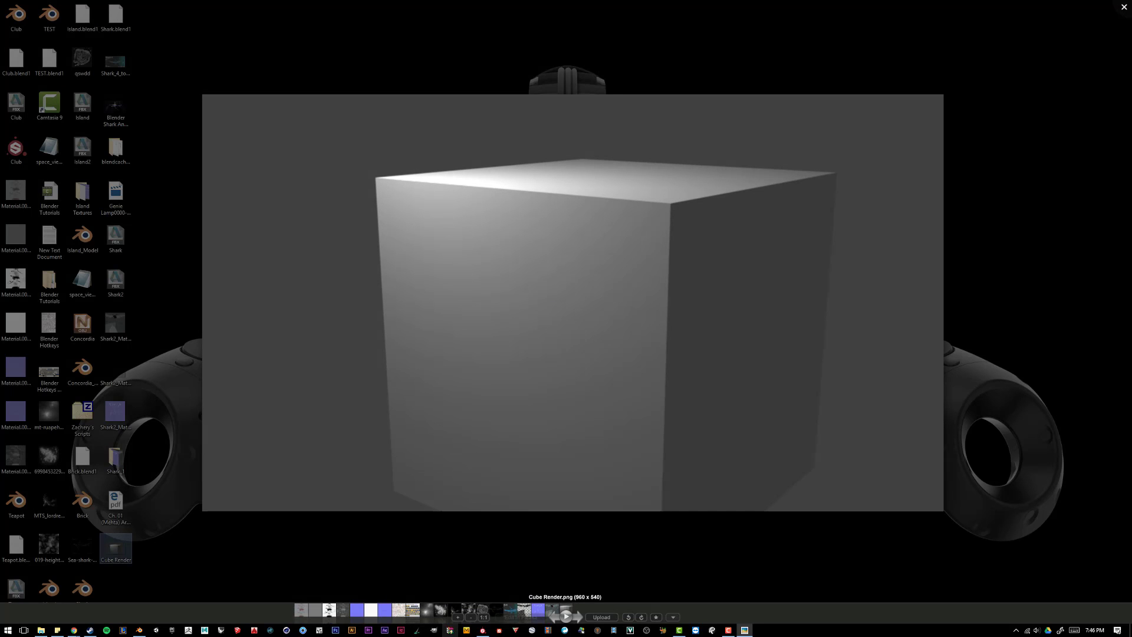
Switch back to Blender, look at the render result up close, and return to the 3D view
click(138, 630)
click(139, 629)
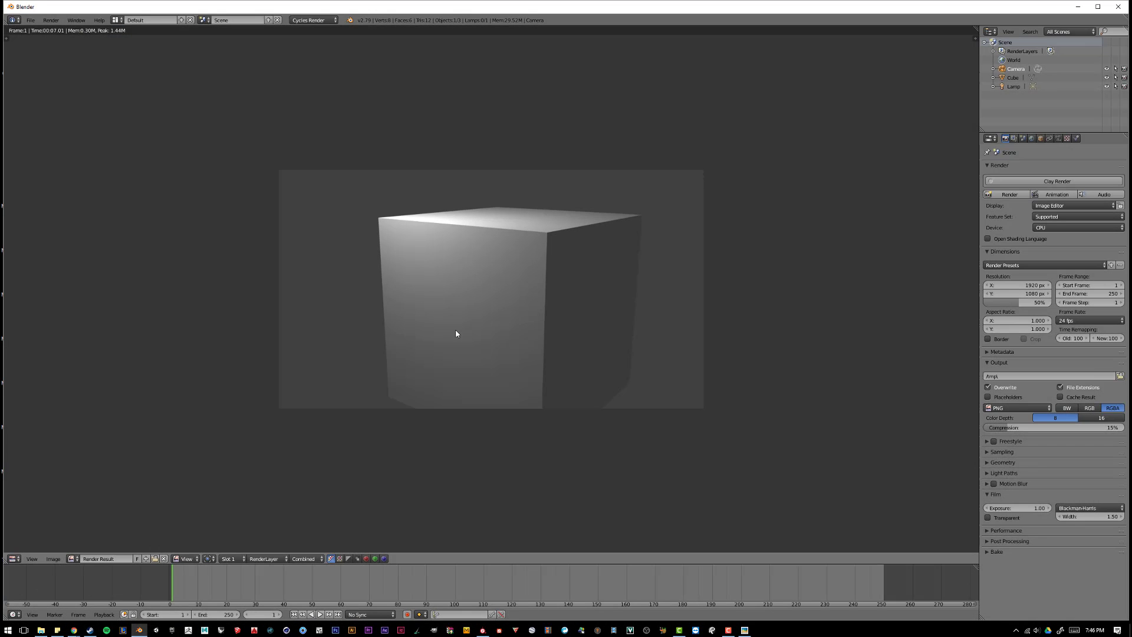
scroll(454, 353, up, 2)
scroll(453, 295, down, 1)
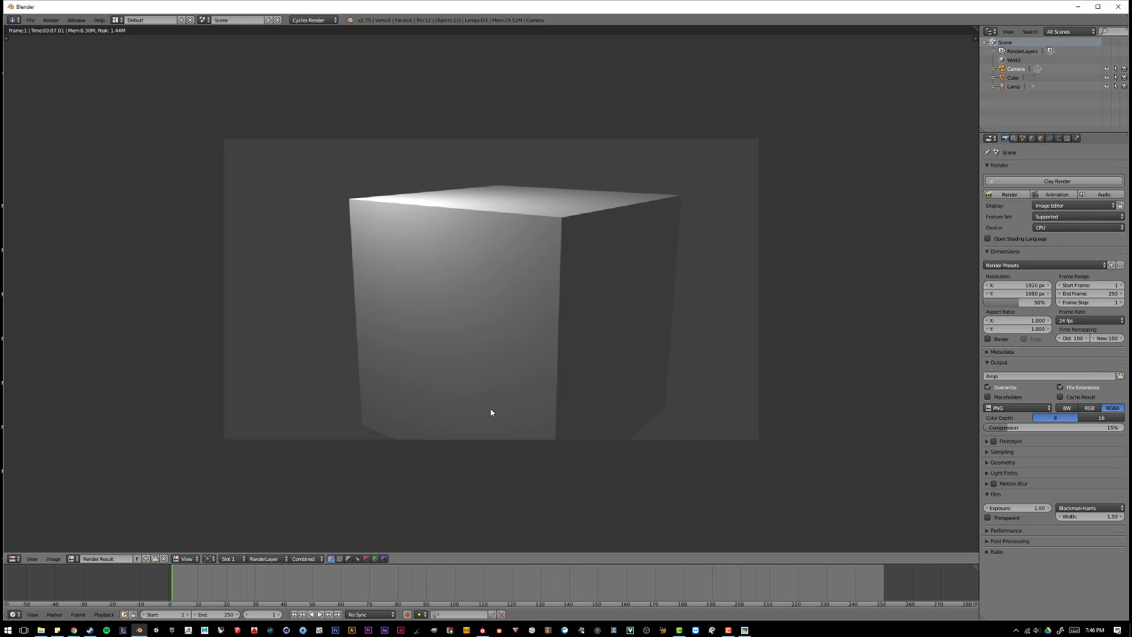
key(Escape)
key(Escape)
key(Escape)
key(Escape)
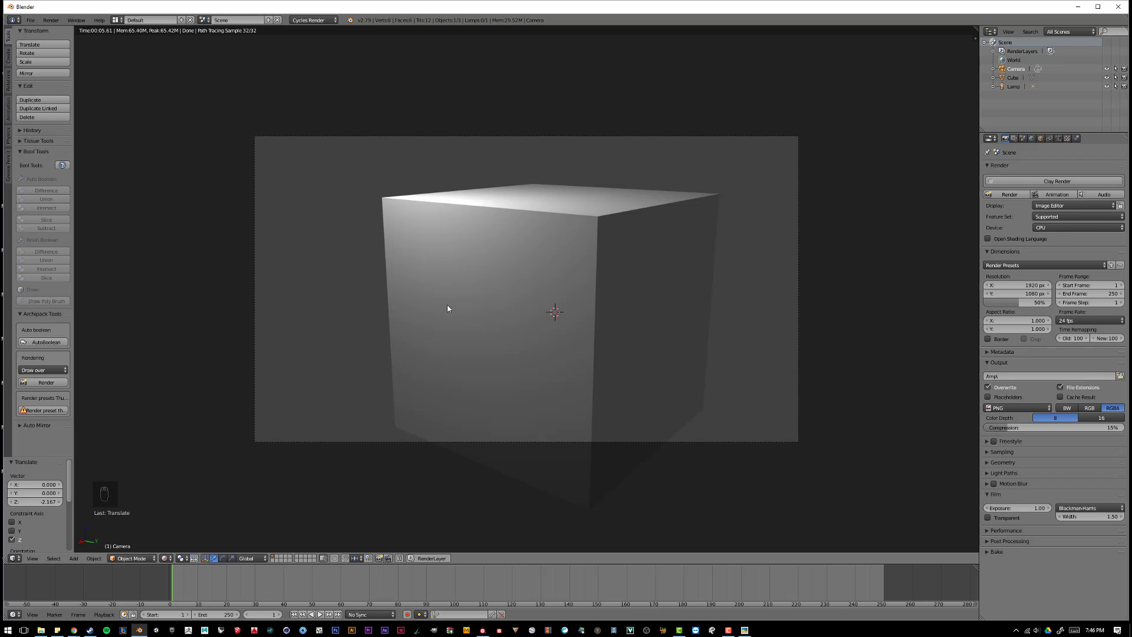
Return the viewport to solid shading and enter Edit Mode on the cube with face selection
mouse_move(446, 308)
middle_down()
mouse_move(524, 334)
mouse_move(545, 317)
mouse_move(543, 293)
mouse_move(572, 276)
mouse_move(531, 289)
mouse_move(540, 299)
middle_up()
key(shift+z)
scroll(505, 306, down, 3)
right_click(504, 305)
key(Tab)
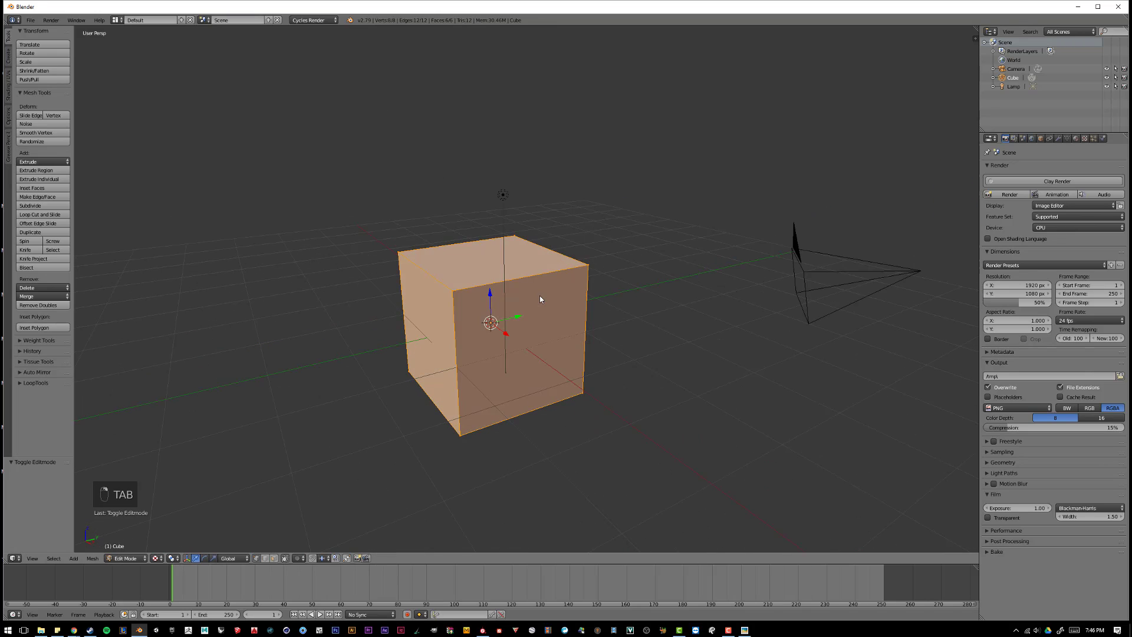
key(ctrl+Tab)
click(527, 288)
key(ctrl+Tab)
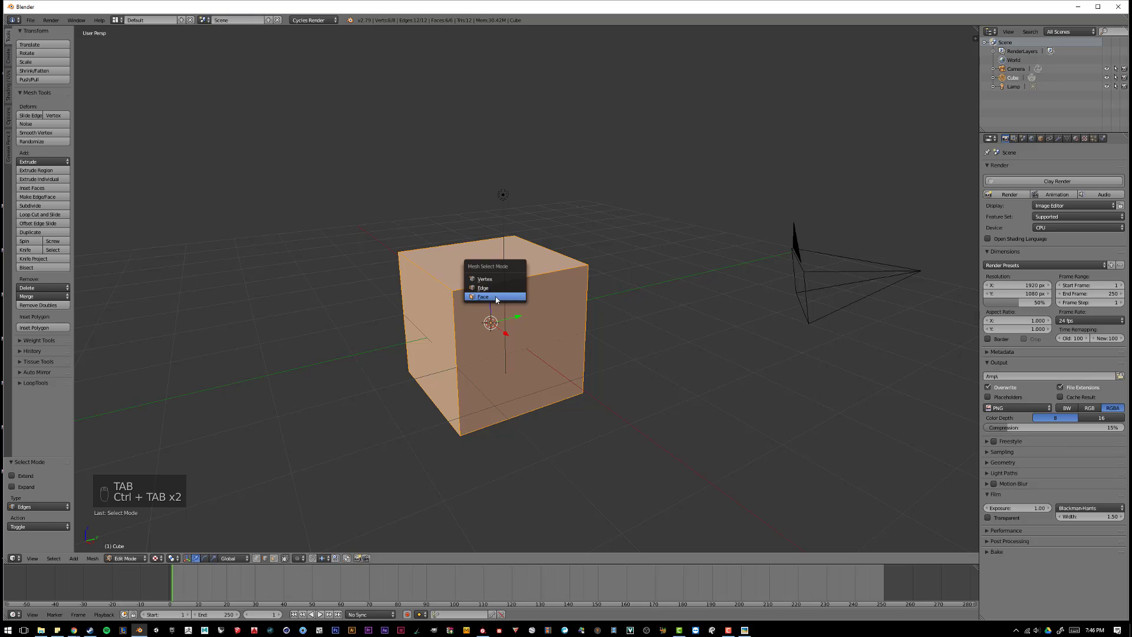
click(496, 295)
Inset the cube's top face about 0.55 and extrude the inner face upward about 1.289
right_click(495, 253)
key(i)
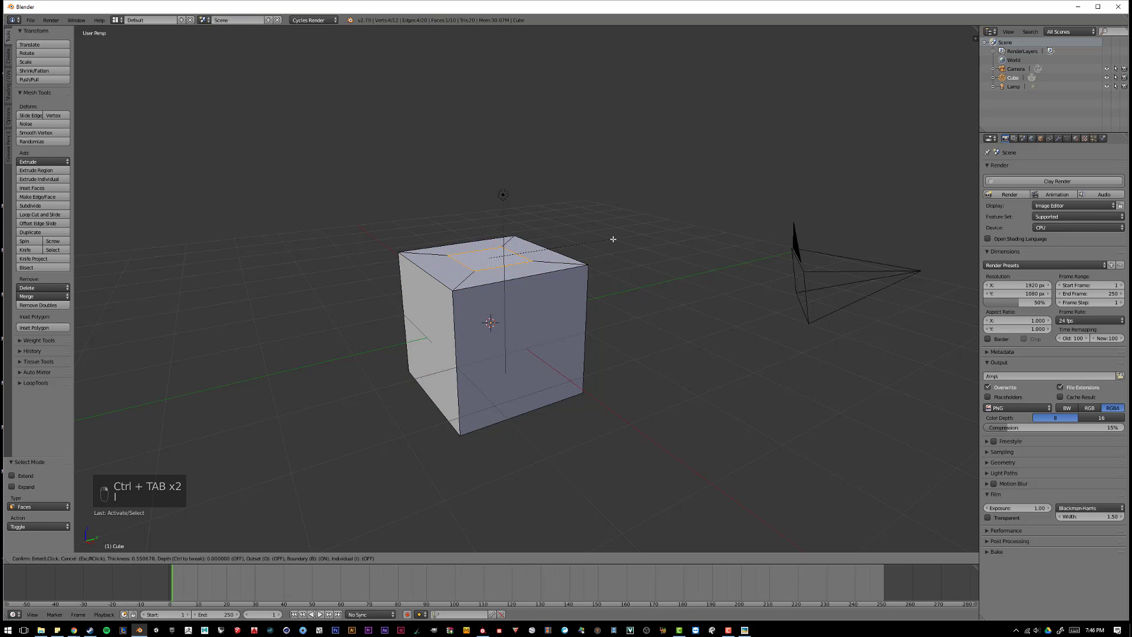
click(611, 239)
key(e)
click(611, 154)
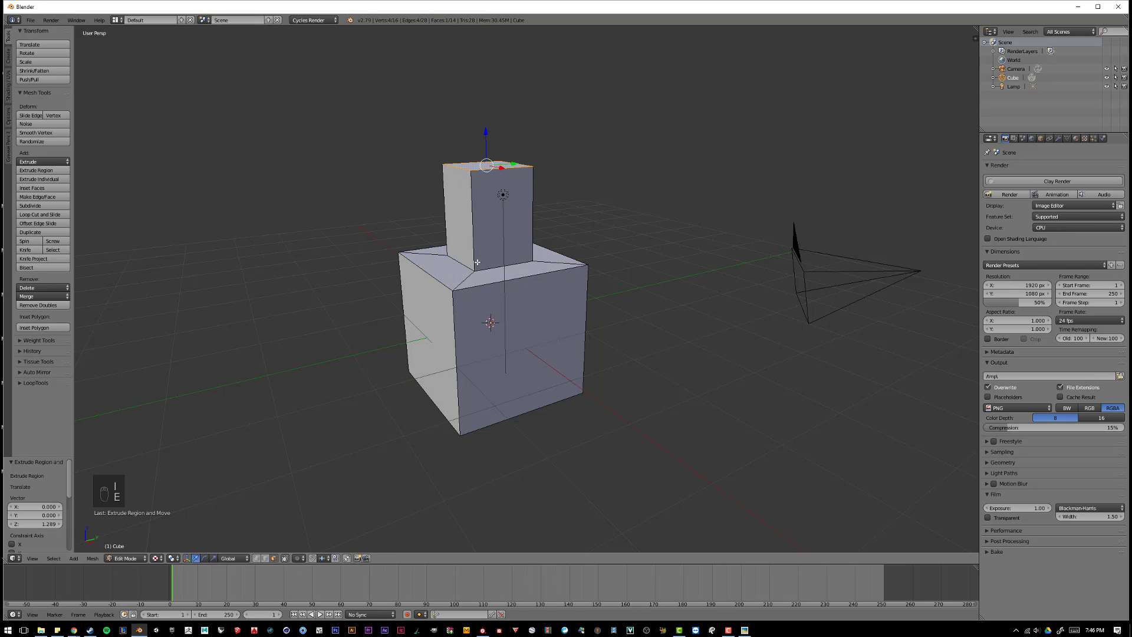
Extrude the cube's large side face facing the view outward by about 1.454
right_click(557, 336)
key(e)
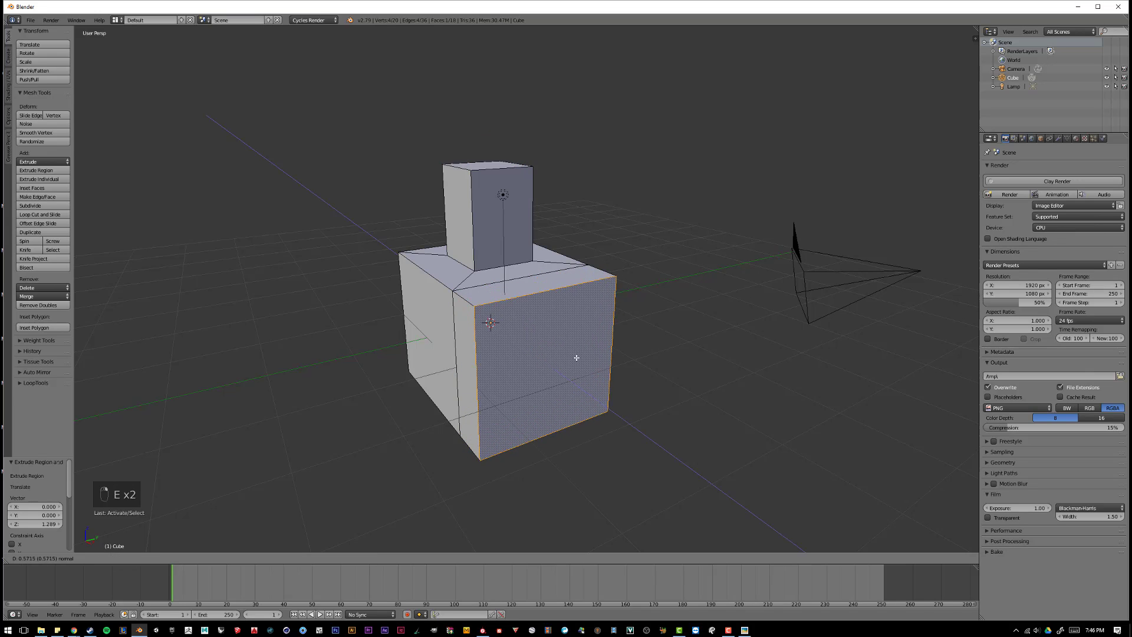
click(596, 404)
Inset the cube's camera-facing side face about 0.33, extrude it outward as a smaller block, and return to Object Mode
middle_drag(596, 405, 578, 341)
right_click(570, 305)
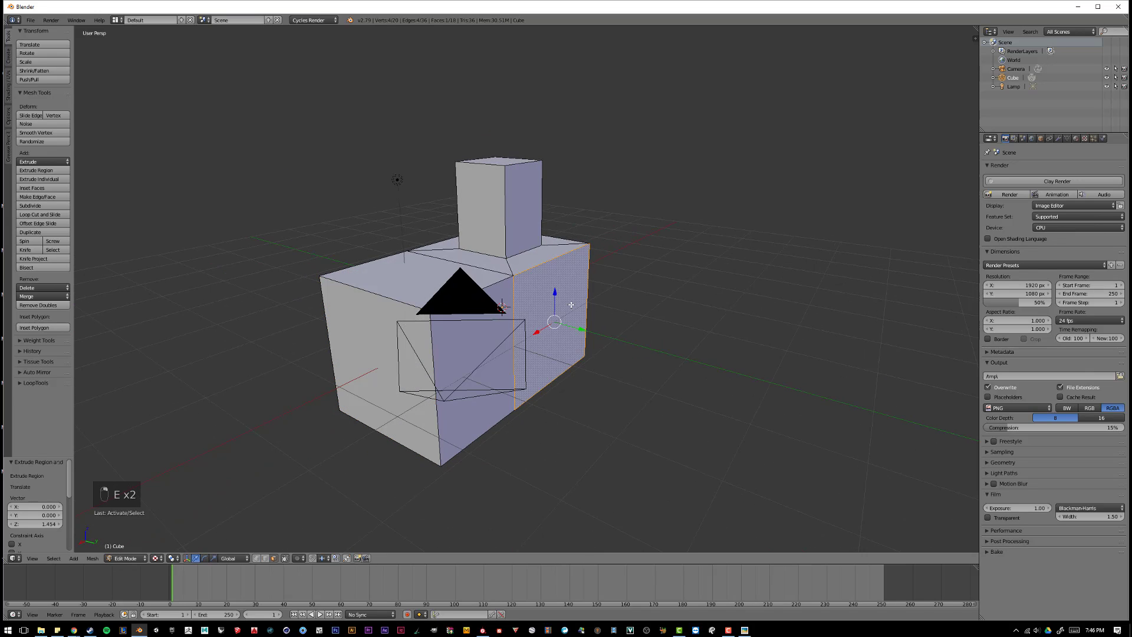
key(i)
click(676, 297)
key(e)
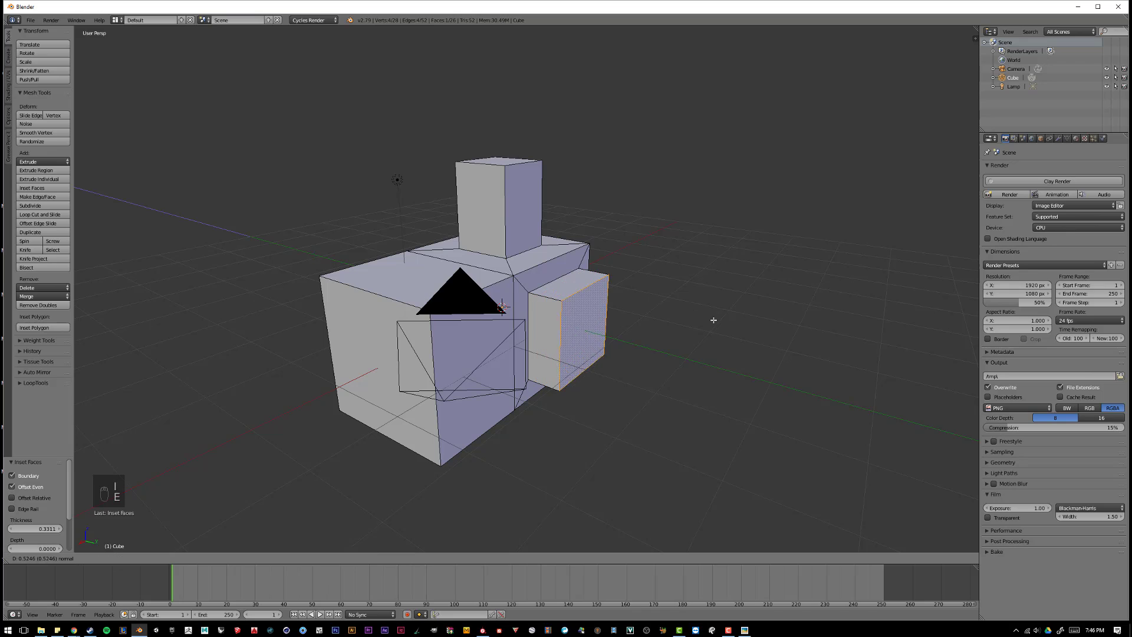
click(740, 334)
middle_drag(596, 302, 568, 301)
key(Tab)
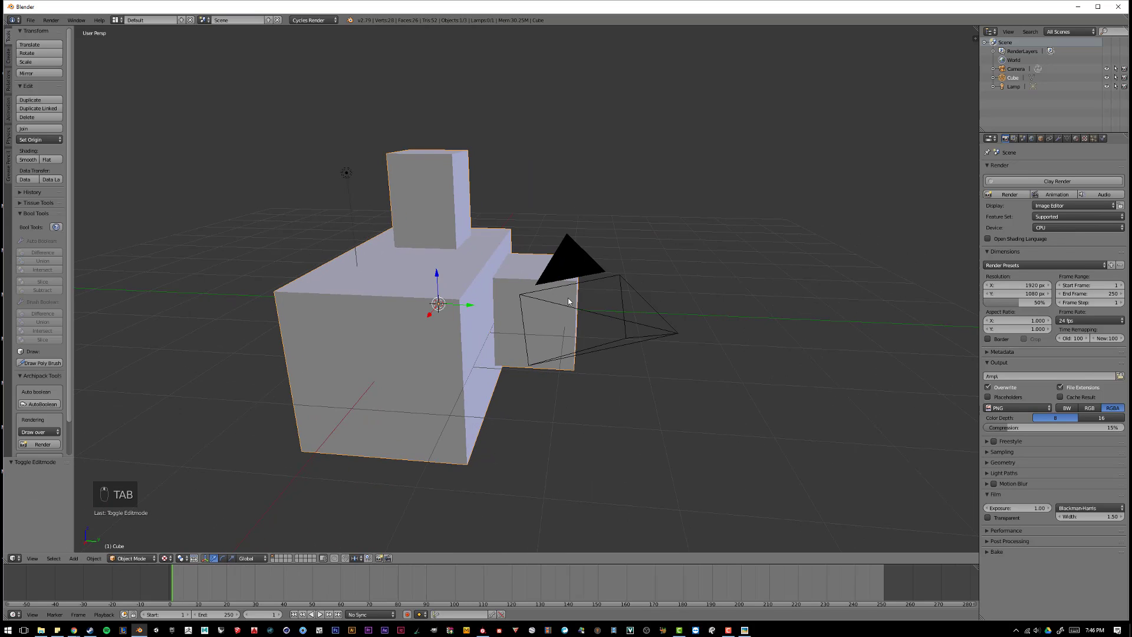
Pull the camera back with walk navigation until the whole model fits the frame, and preview it with rendered shading
key(KP_0)
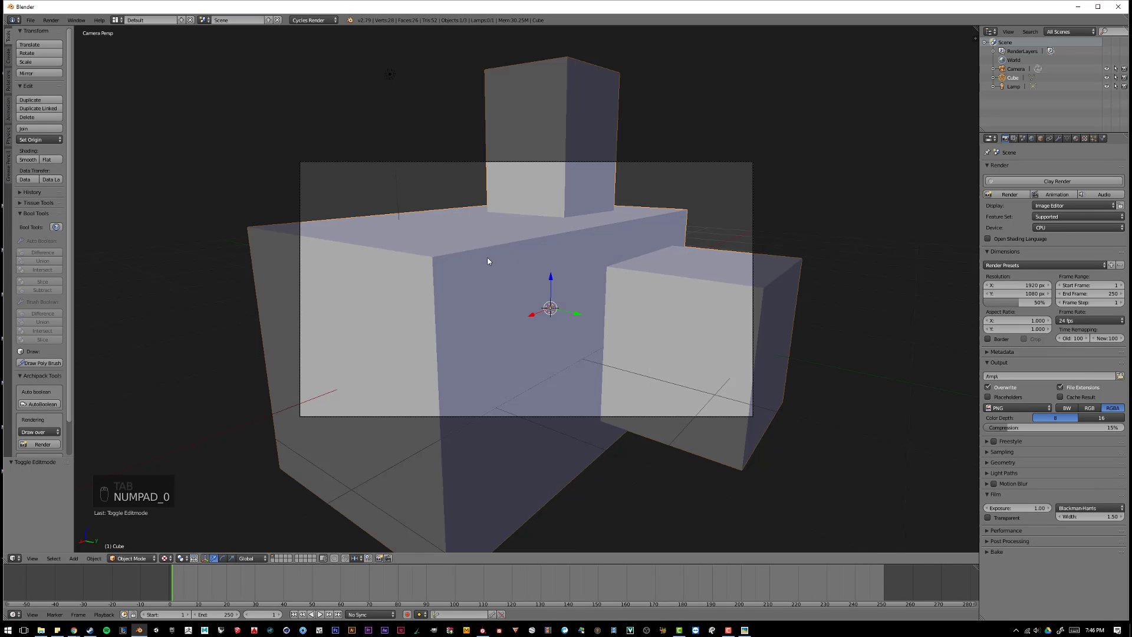
key(shift+f)
scroll(567, 259, up, 3)
scroll(526, 287, down, 5)
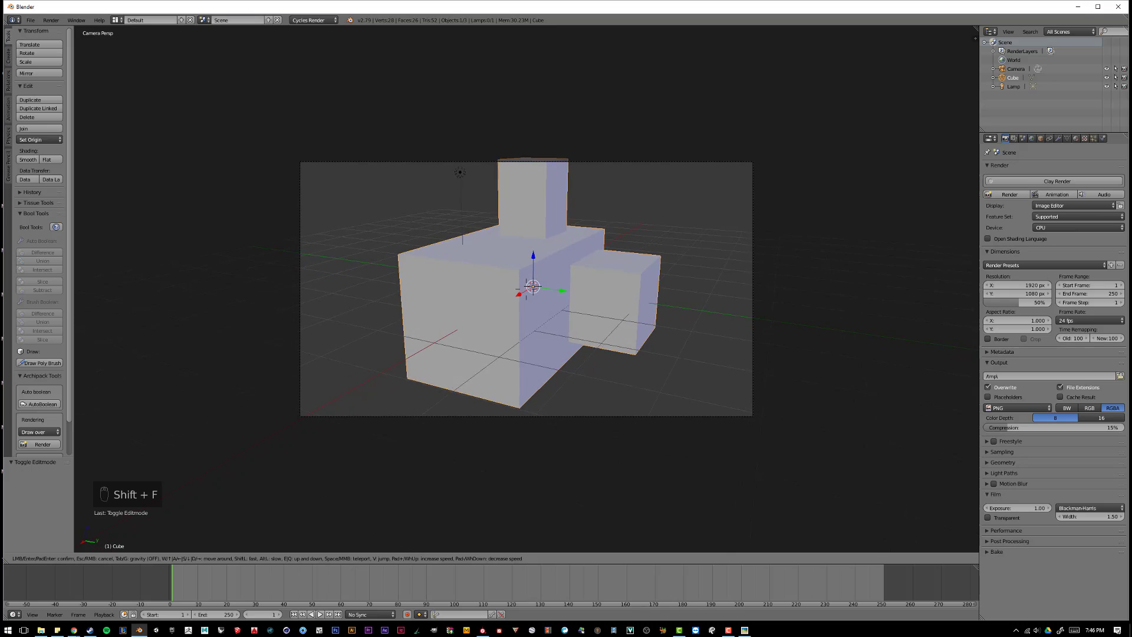
click(528, 291)
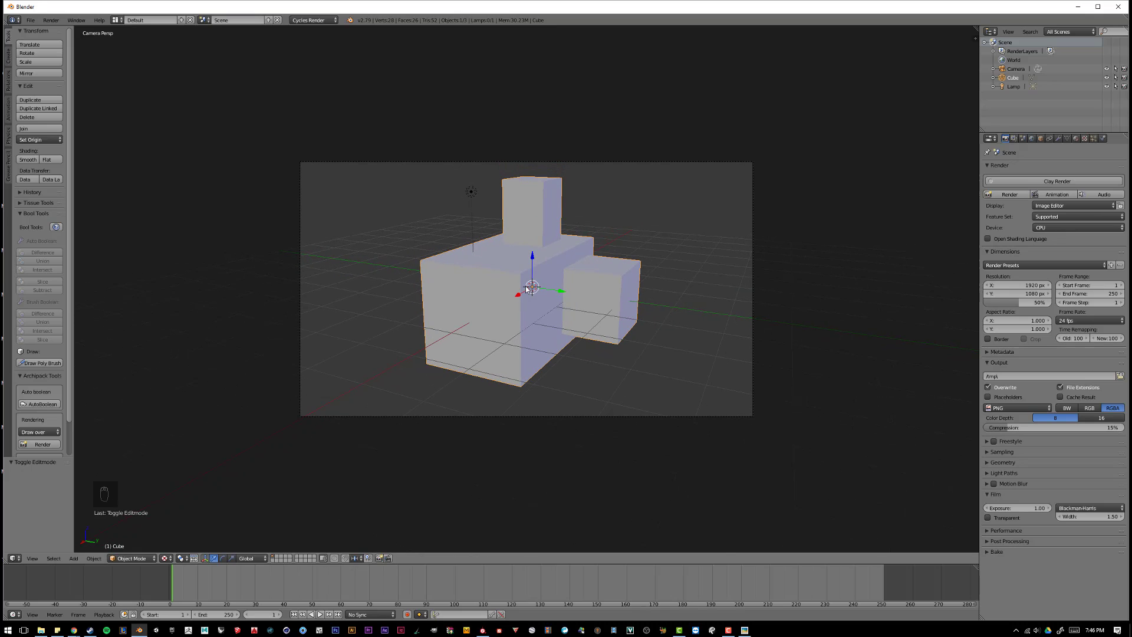
key(shift+z)
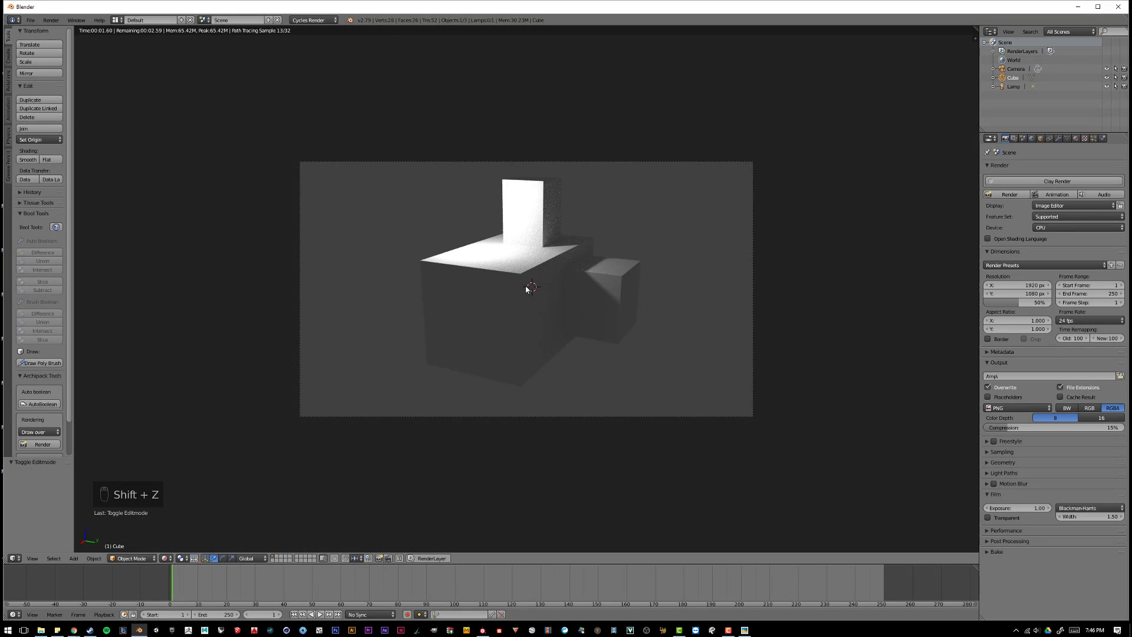
Move the lamp about 2.598 along the Y axis in solid shading, and preview the new lighting rendered
key(alt+z)
right_click(473, 195)
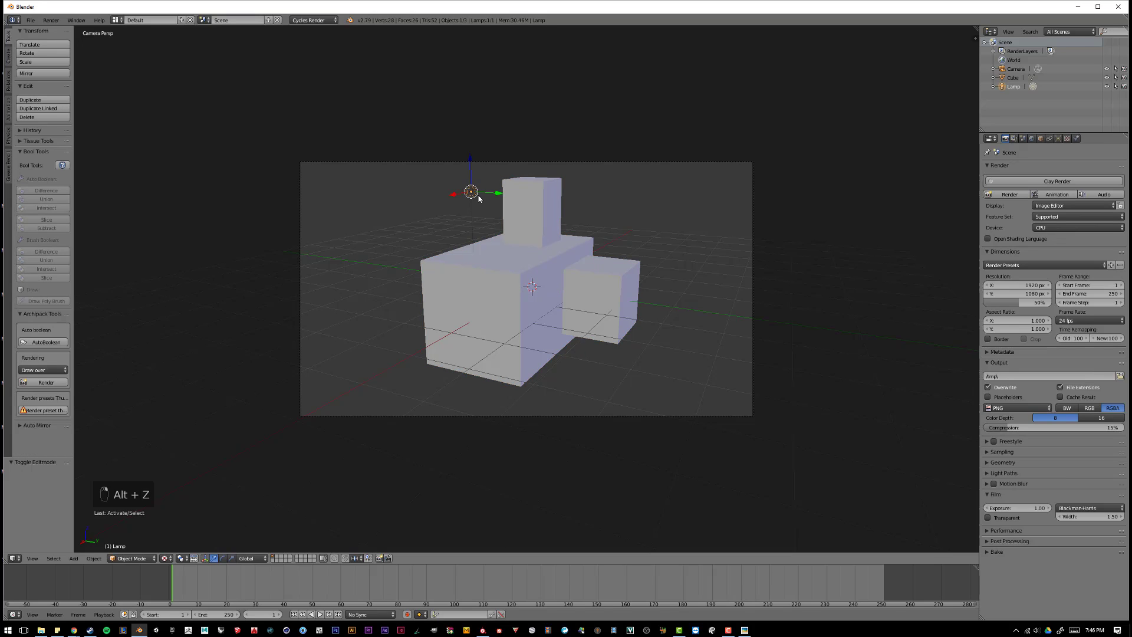
key(g)
key(x)
key(y)
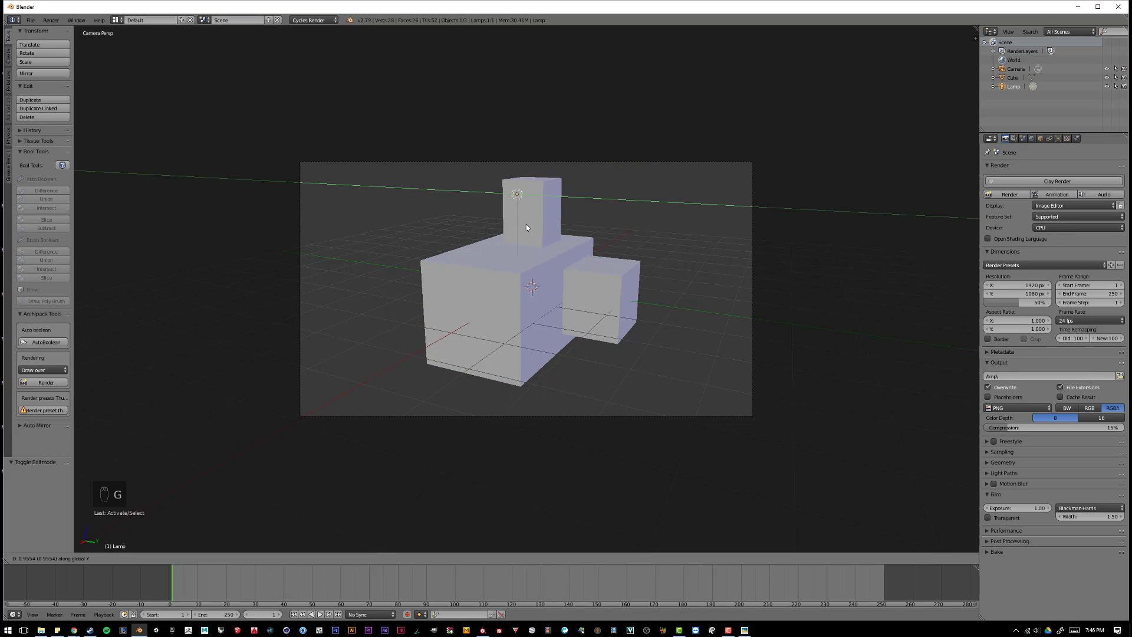
click(540, 246)
key(shift+z)
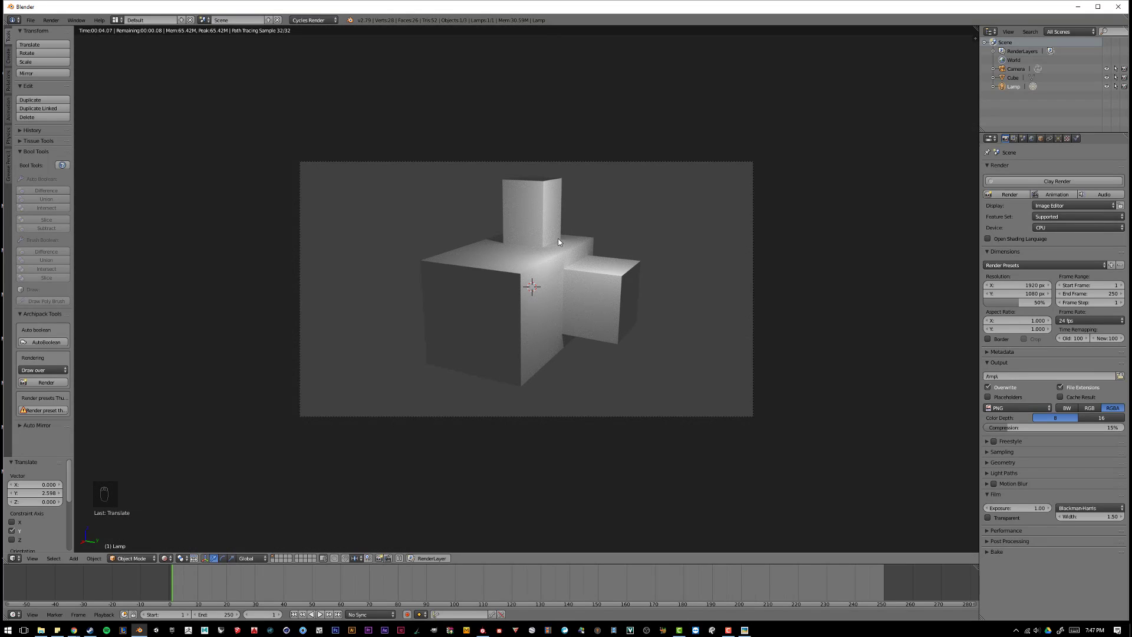
Render the camera view of the extruded model and save the image to the Desktop as "Render 2"
key(F12)
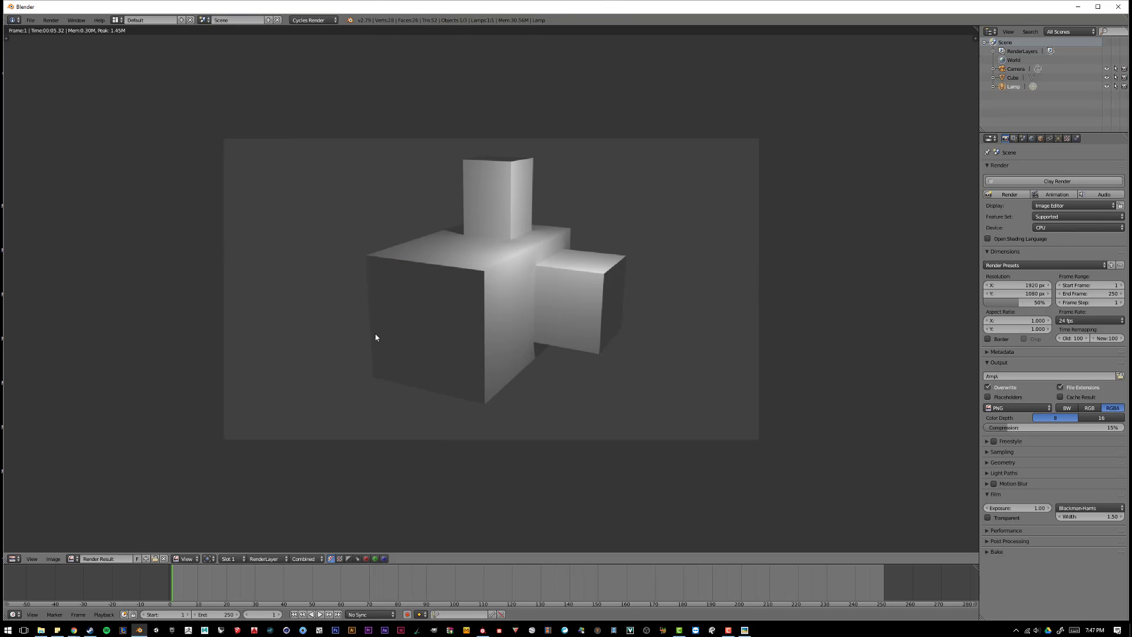
key(F3)
click(143, 53)
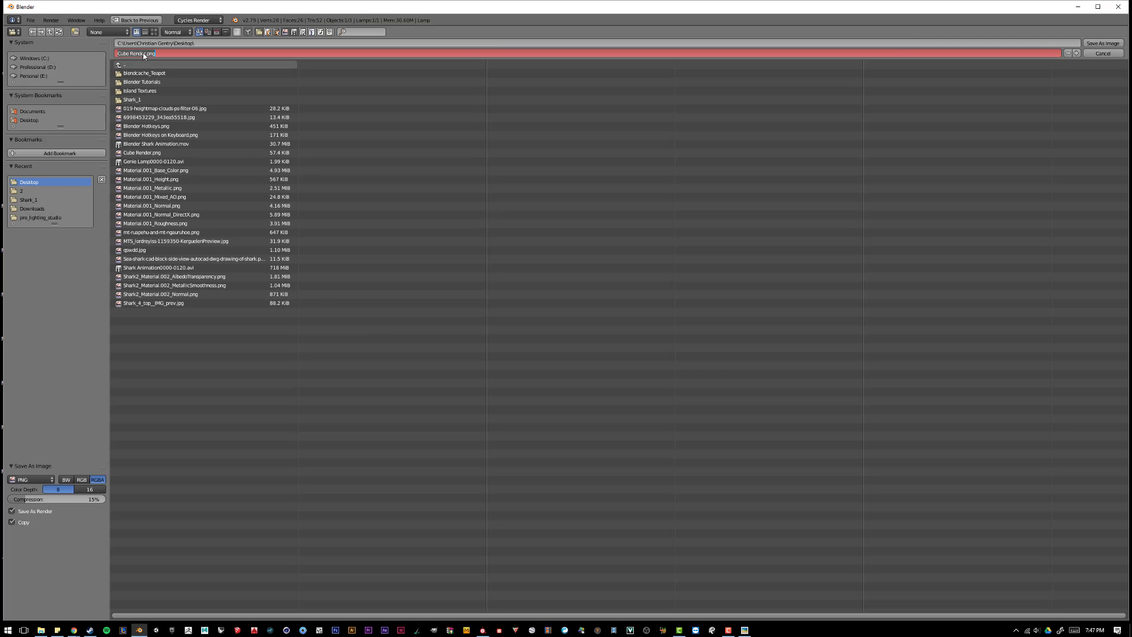
text(Render 2)
key(Return)
click(1114, 43)
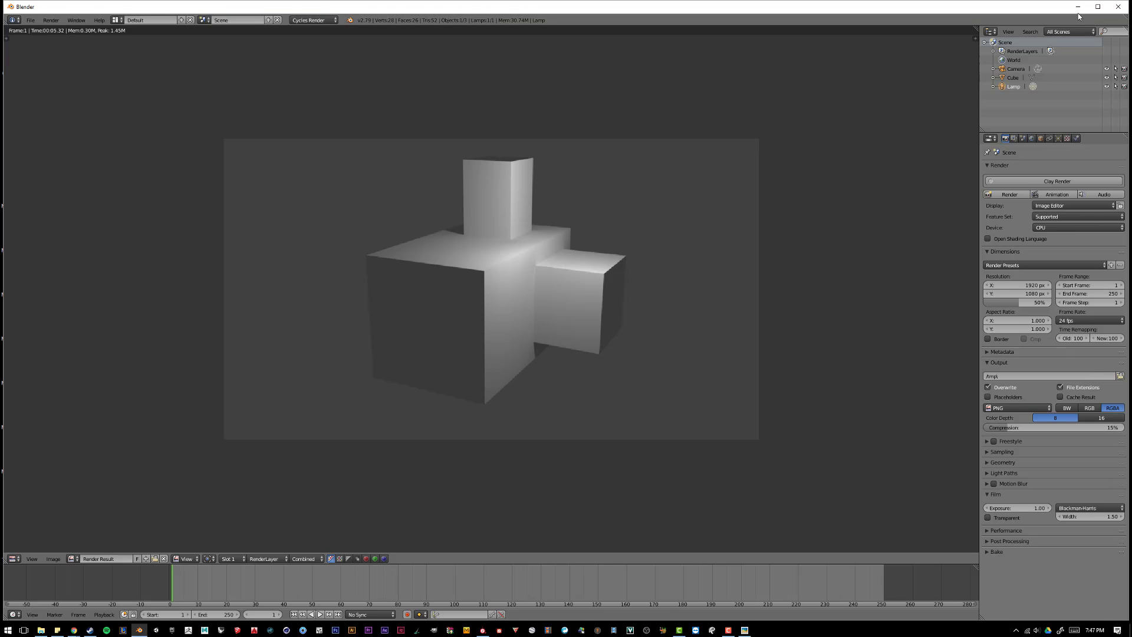
Open the saved Render 2 image from the desktop and inspect it enlarged
click(1078, 7)
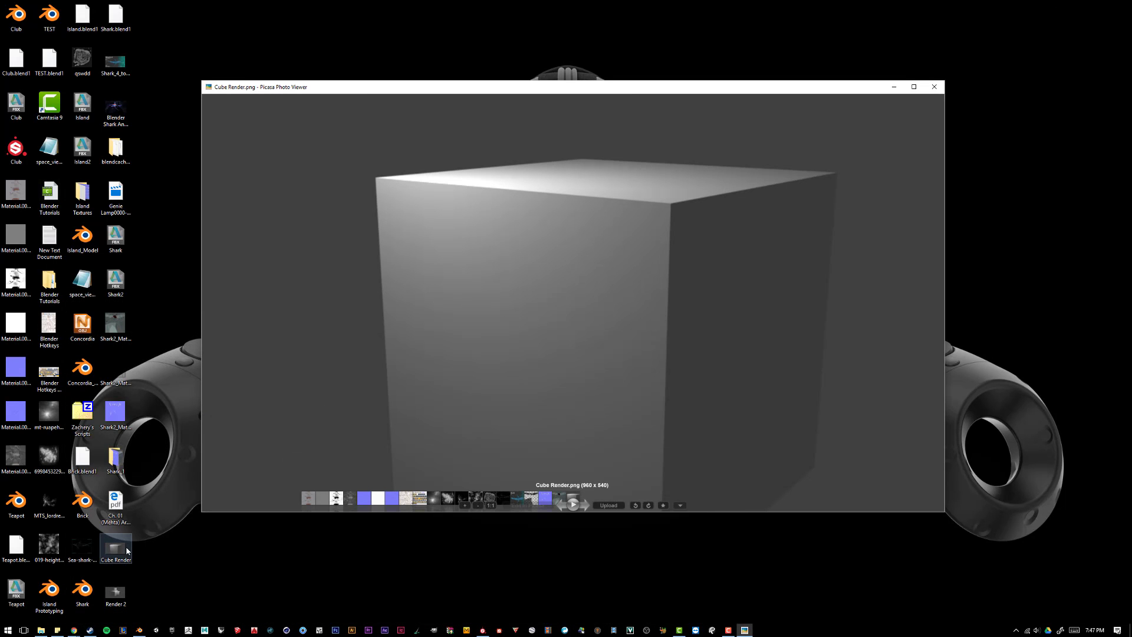
double_click(123, 597)
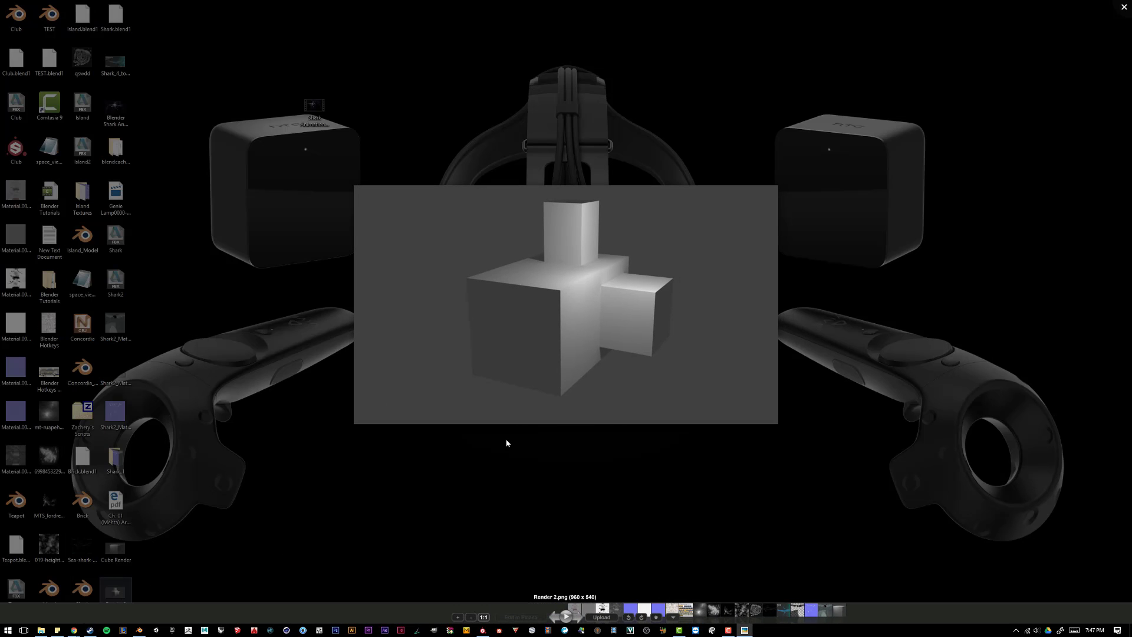
scroll(554, 347, up, 3)
scroll(535, 242, up, 3)
scroll(538, 252, down, 2)
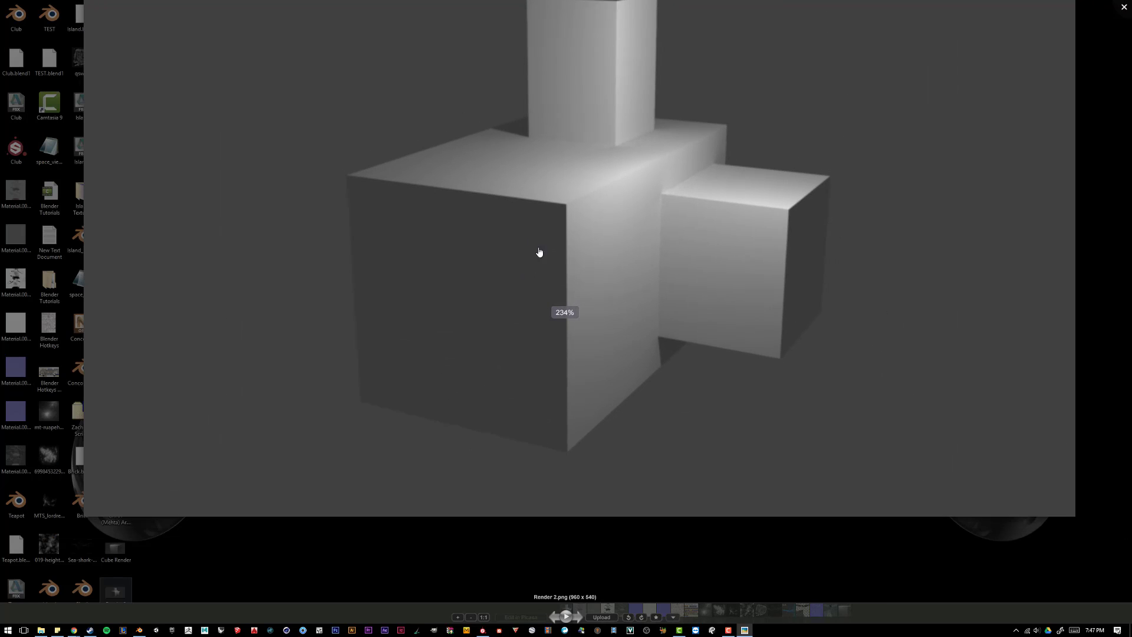
Close the enlarged Render 2 image and return from Blender's render result to the 3D view in solid shading
scroll(516, 284, up, 1)
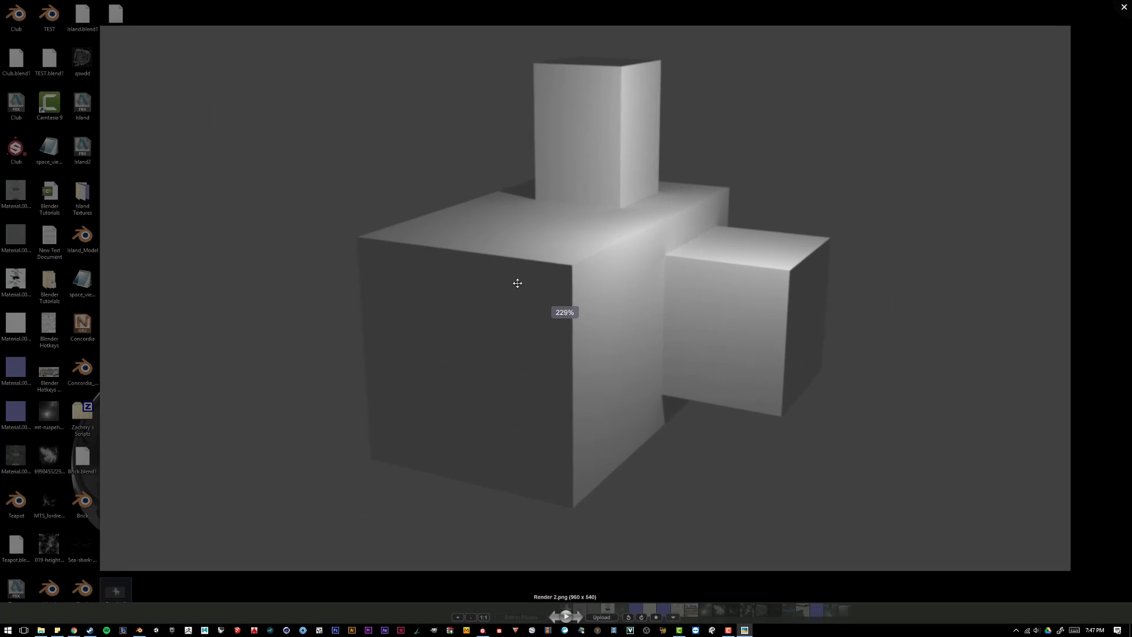
key(Escape)
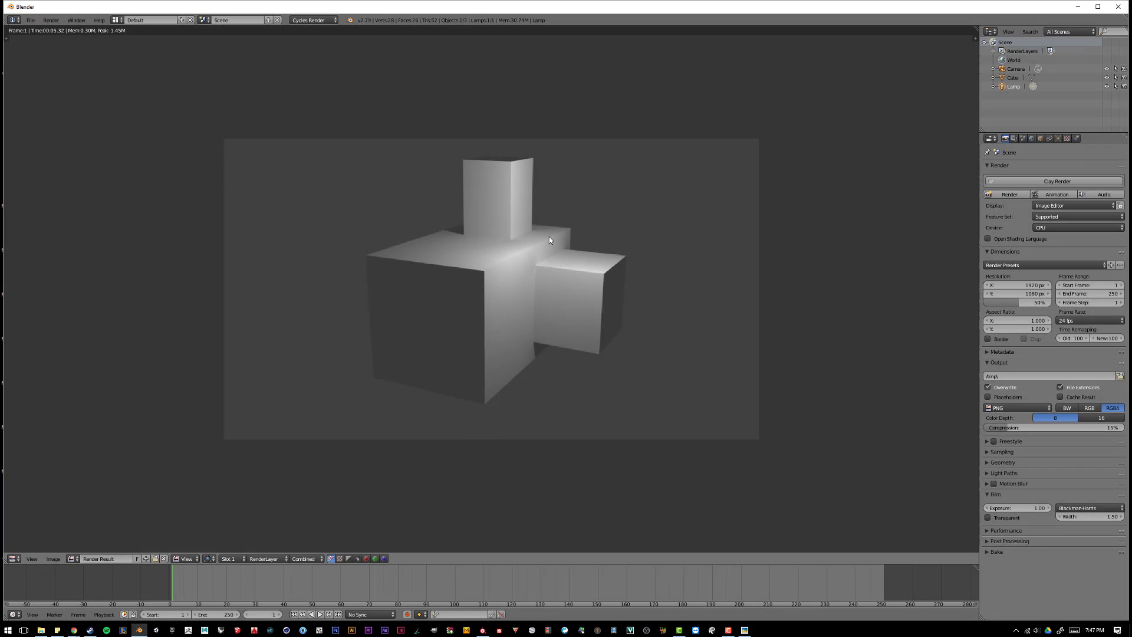
scroll(559, 236, down, 3)
middle_drag(558, 236, 546, 235)
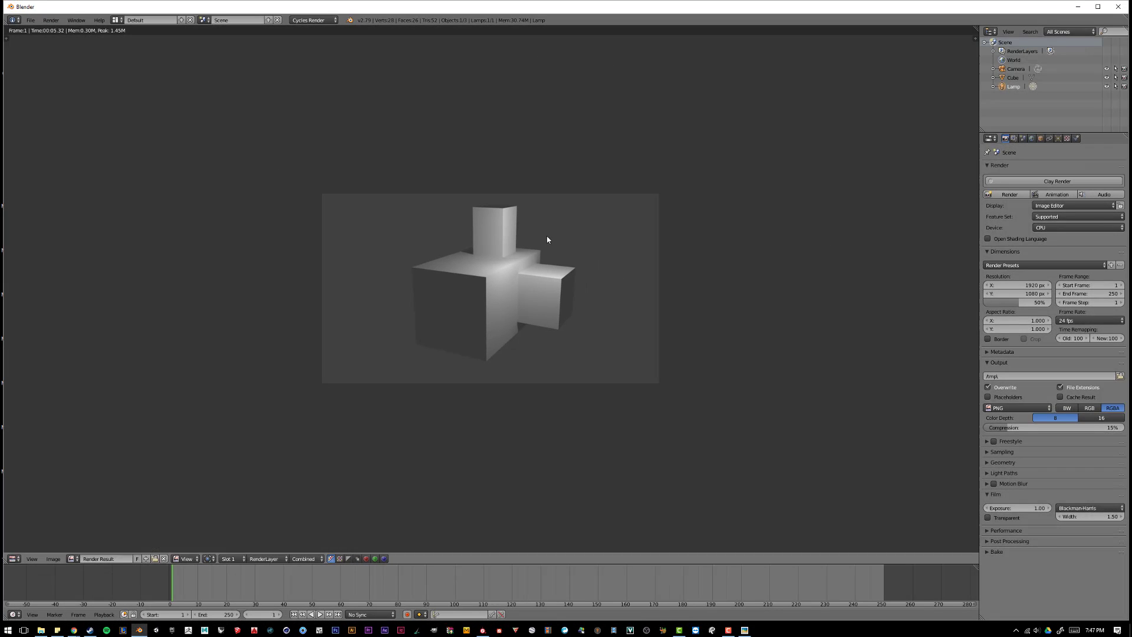
key(Escape)
key(shift+z)
Examine how the camera and lamp are arranged around the extruded model from several angles outside the camera view
mouse_move(453, 224)
middle_down()
mouse_move(531, 233)
mouse_move(452, 242)
mouse_move(482, 263)
mouse_move(463, 266)
mouse_move(535, 307)
middle_up()
scroll(474, 251, down, 4)
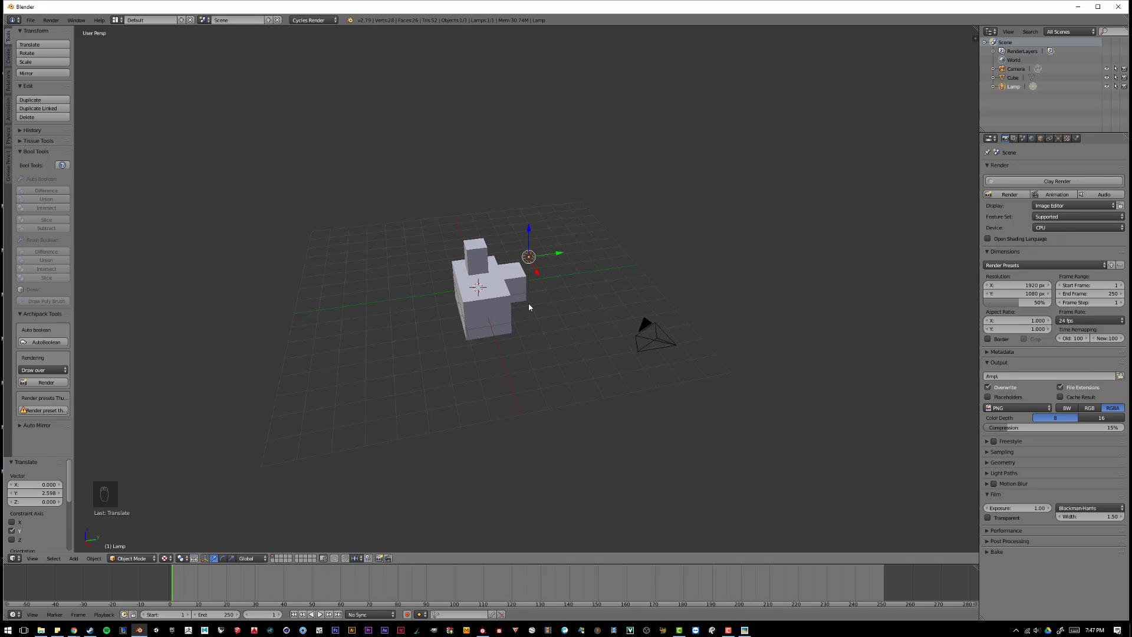
middle_drag(579, 317, 529, 281)
scroll(524, 287, up, 2)
scroll(529, 282, up, 2)
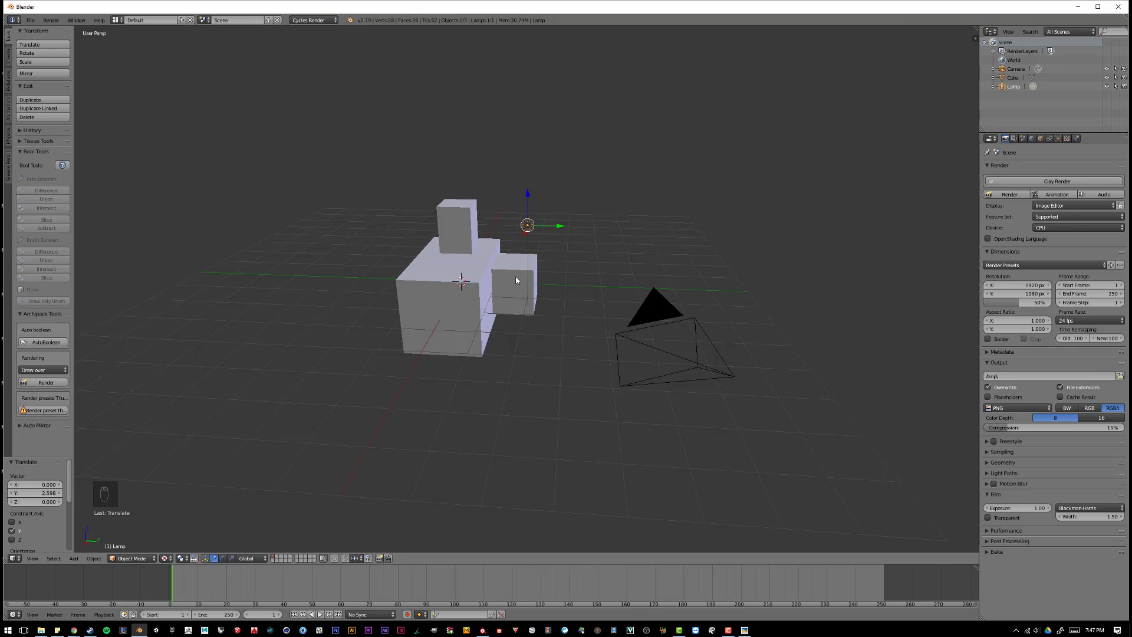
middle_drag(518, 277, 528, 282)
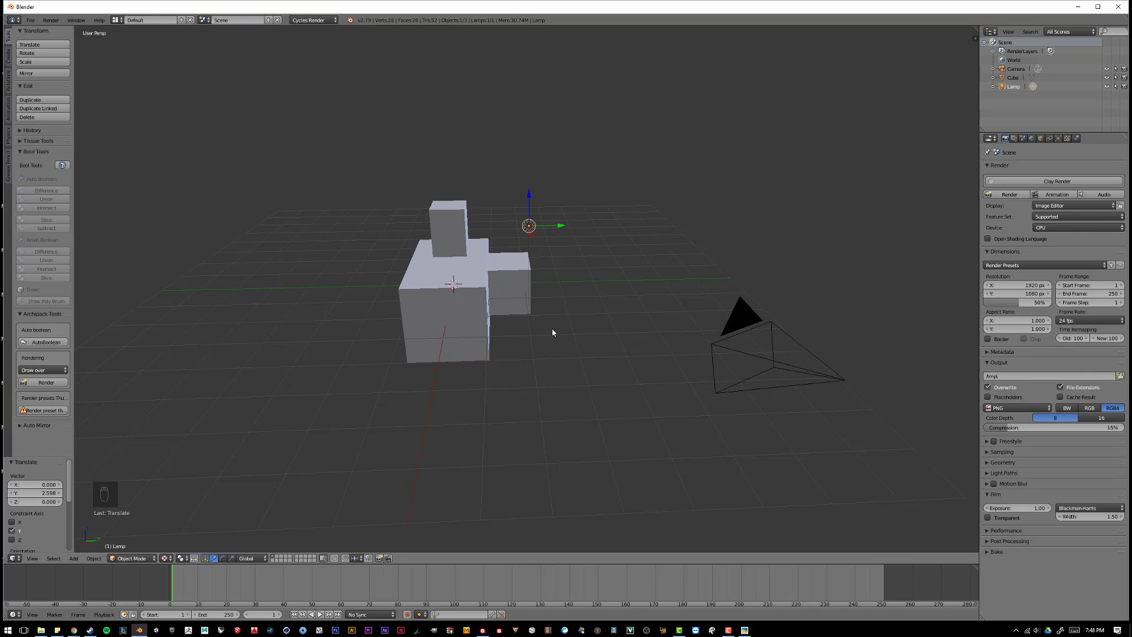
mouse_move(705, 338)
middle_down()
mouse_move(698, 320)
mouse_move(677, 319)
mouse_move(709, 318)
middle_up()
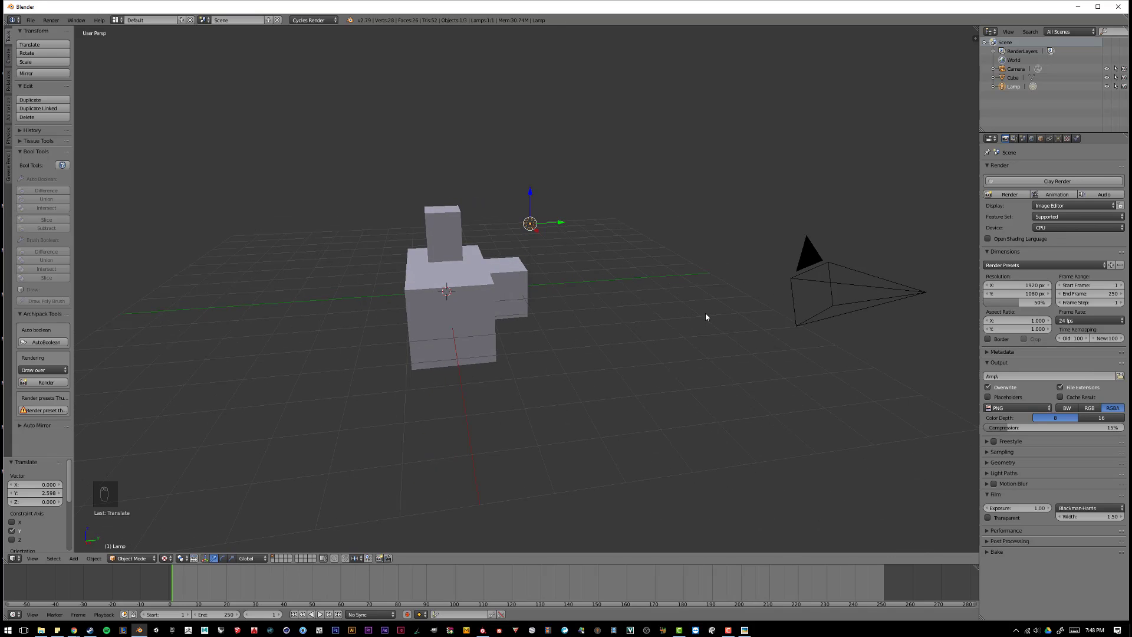